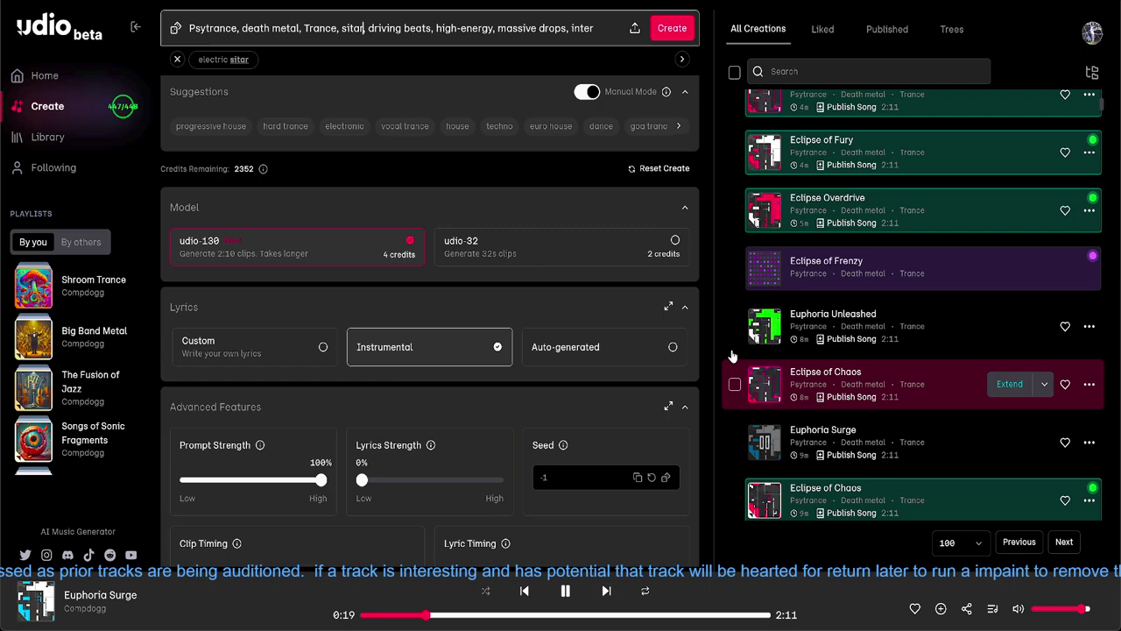
Play the newest Eternal Surge track from the start of the creations list
{"action": "scroll", "coordinate": [736, 351], "scroll_direction": "up", "scroll_amount": 2}
{"action": "scroll", "coordinate": [736, 351], "scroll_direction": "up", "scroll_amount": 1}
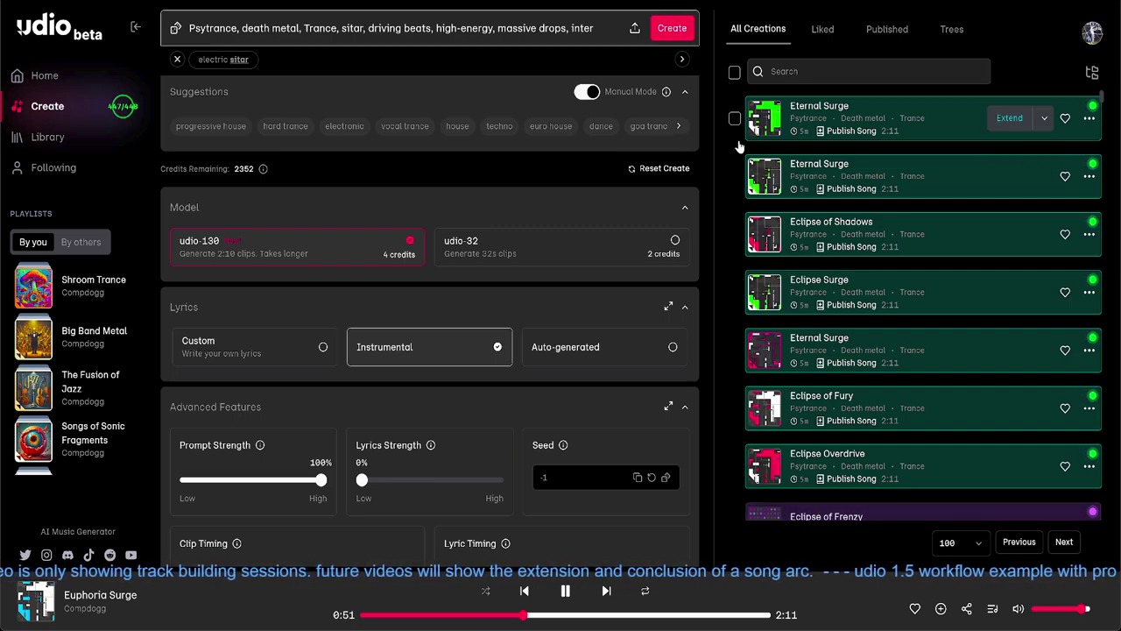
{"action": "left_click", "coordinate": [765, 121]}
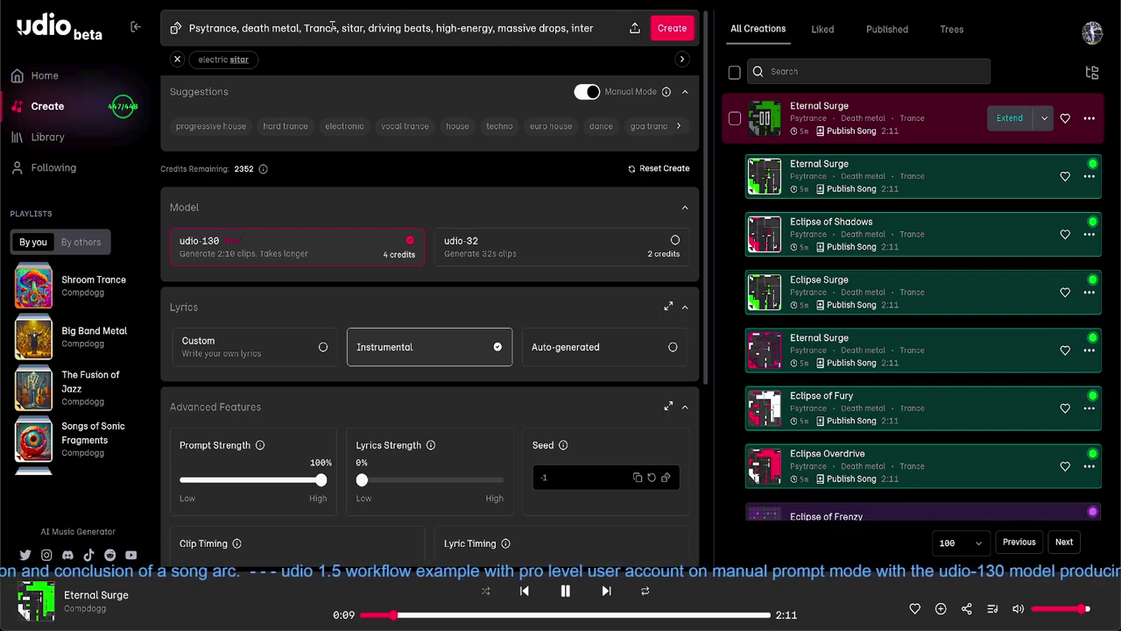
Submit four generation requests using the unchanged Psytrance, death metal, Trance, sitar prompt with the udio-130 model and Instrumental lyrics
{"action": "left_click_drag", "start_coordinate": [340, 28], "coordinate": [368, 28]}
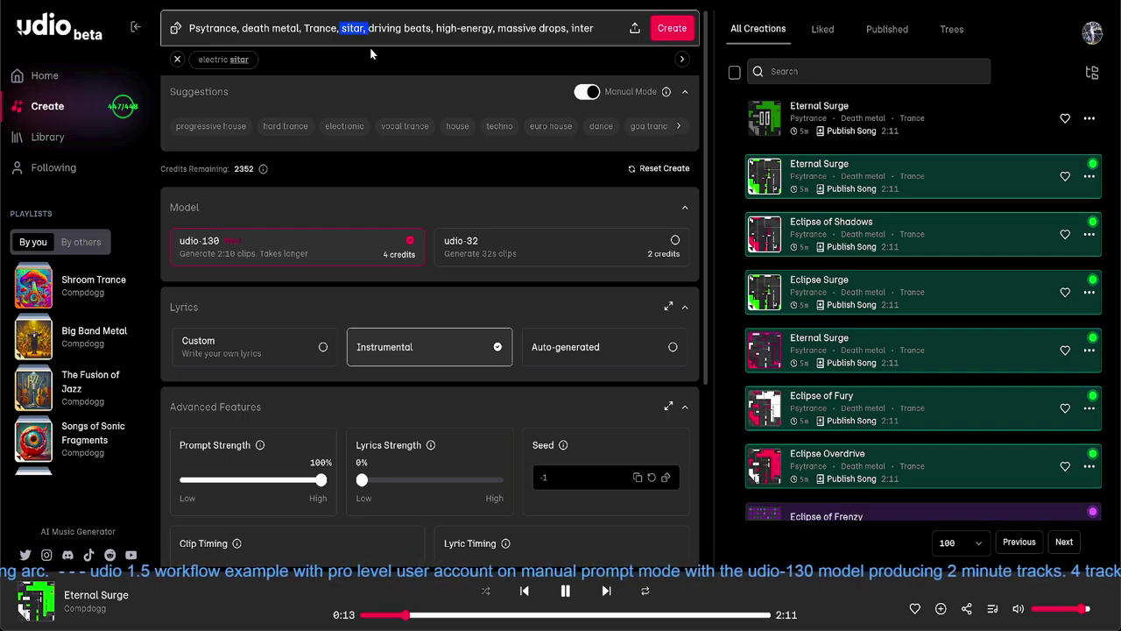
{"action": "left_click", "coordinate": [607, 40]}
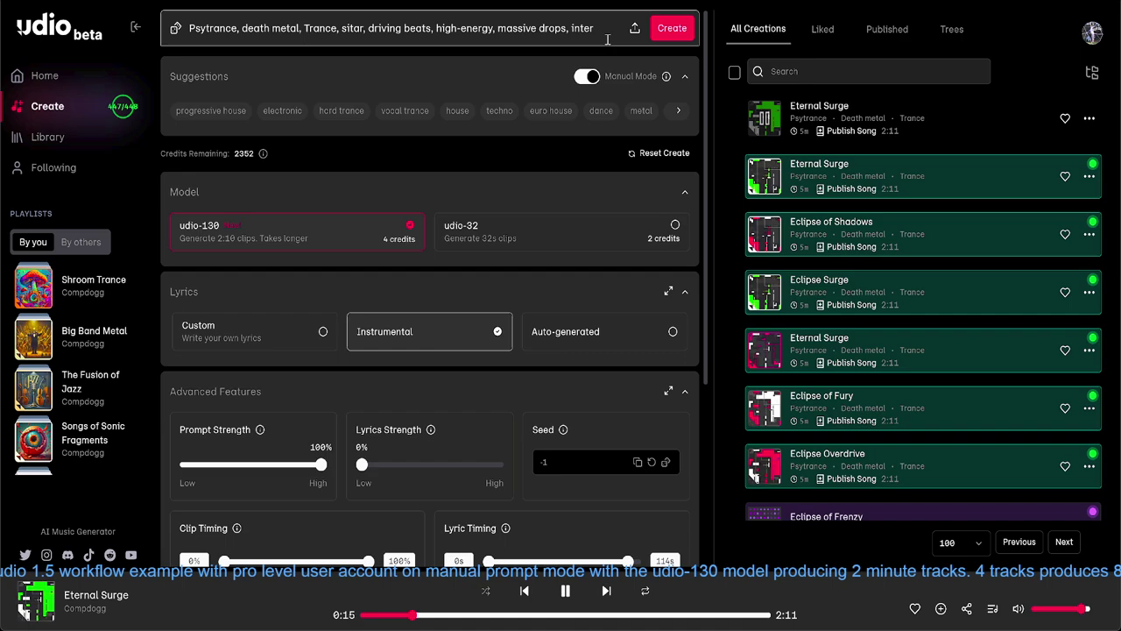
{"action": "left_click", "coordinate": [672, 29]}
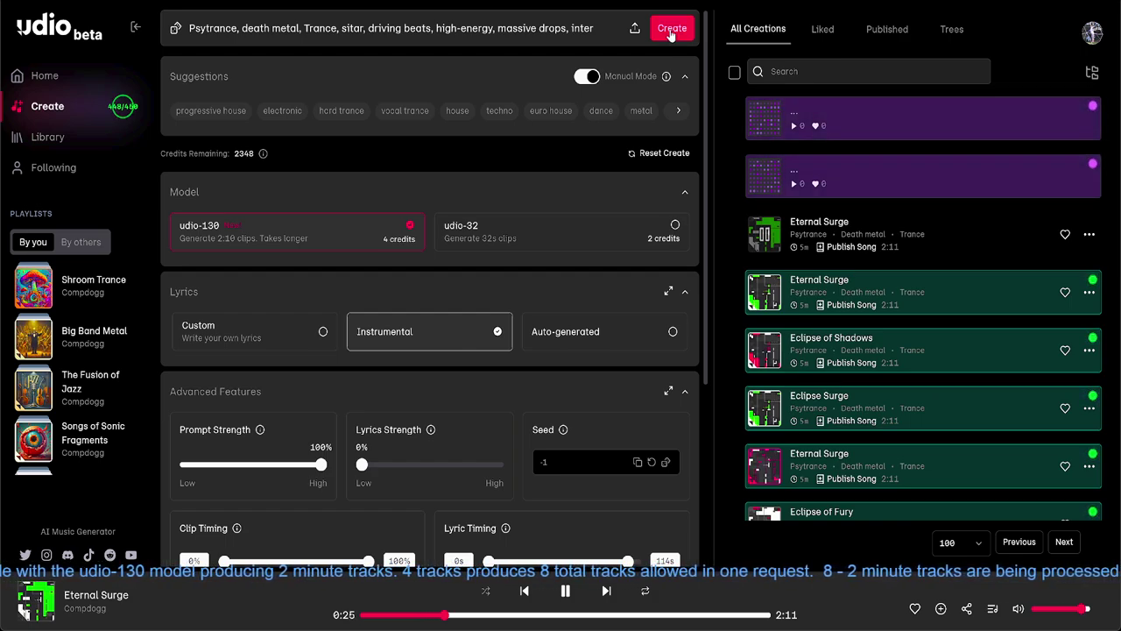
{"action": "left_click", "coordinate": [671, 31]}
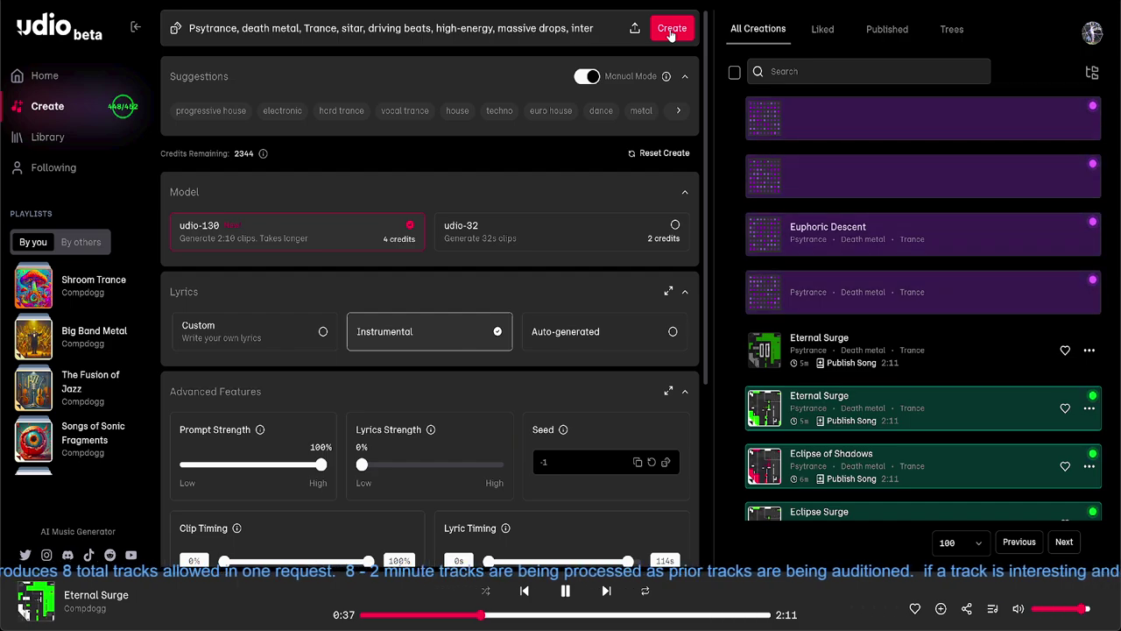
{"action": "left_click", "coordinate": [671, 31]}
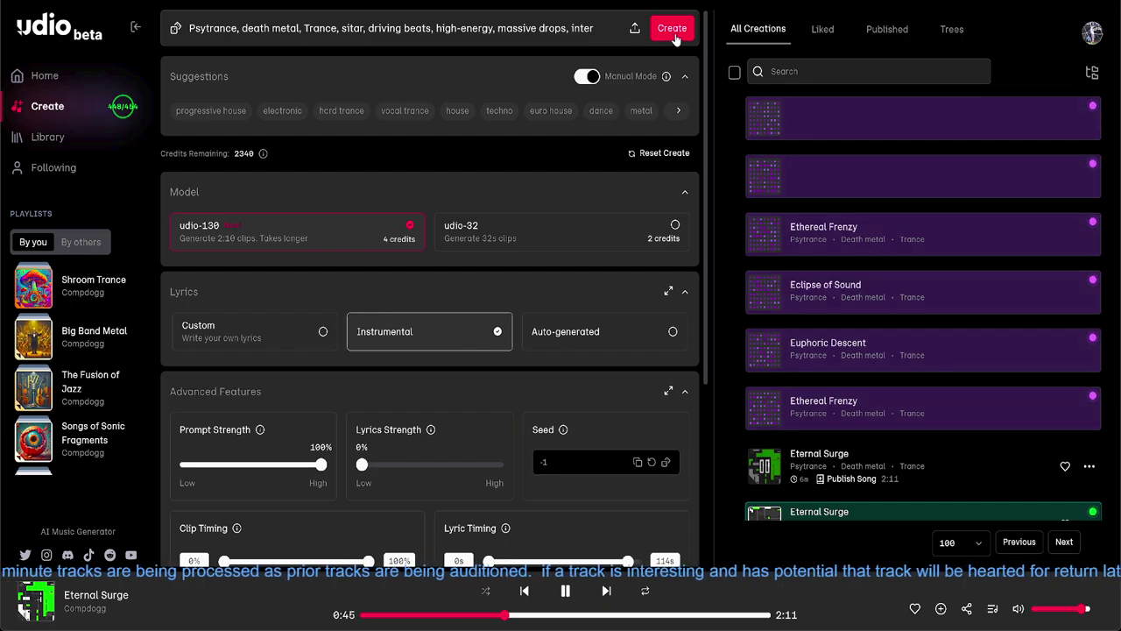
{"action": "left_click", "coordinate": [672, 30]}
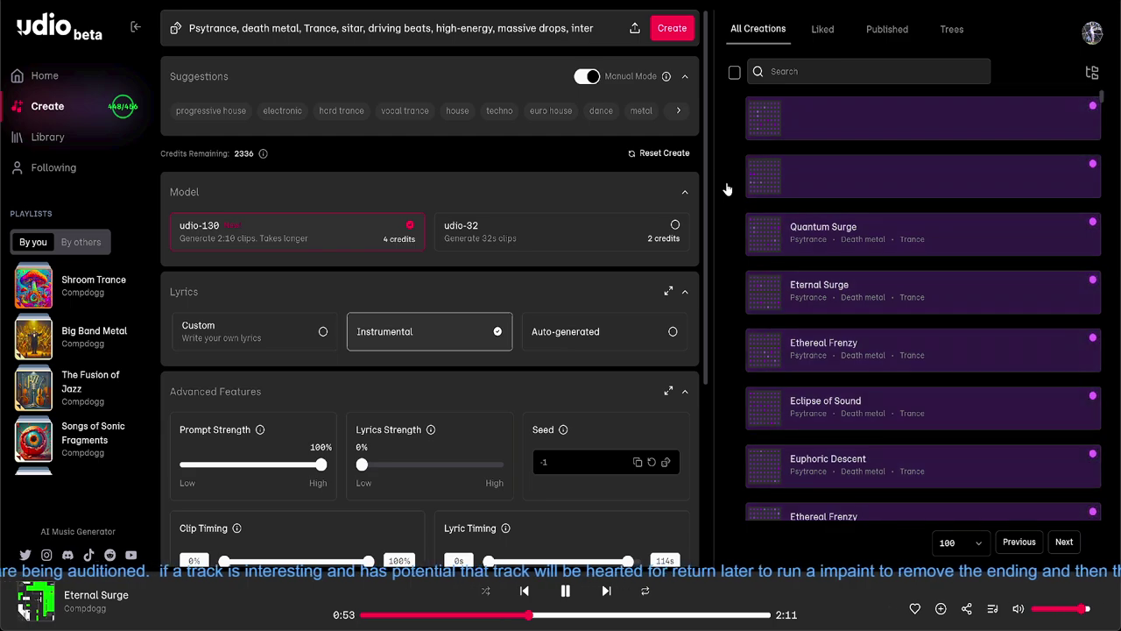
Check the creations list for the progress of the queued tracks and locate the track now playing
{"action": "scroll", "coordinate": [737, 215], "scroll_direction": "down", "scroll_amount": 1}
{"action": "scroll", "coordinate": [737, 216], "scroll_direction": "down", "scroll_amount": 3}
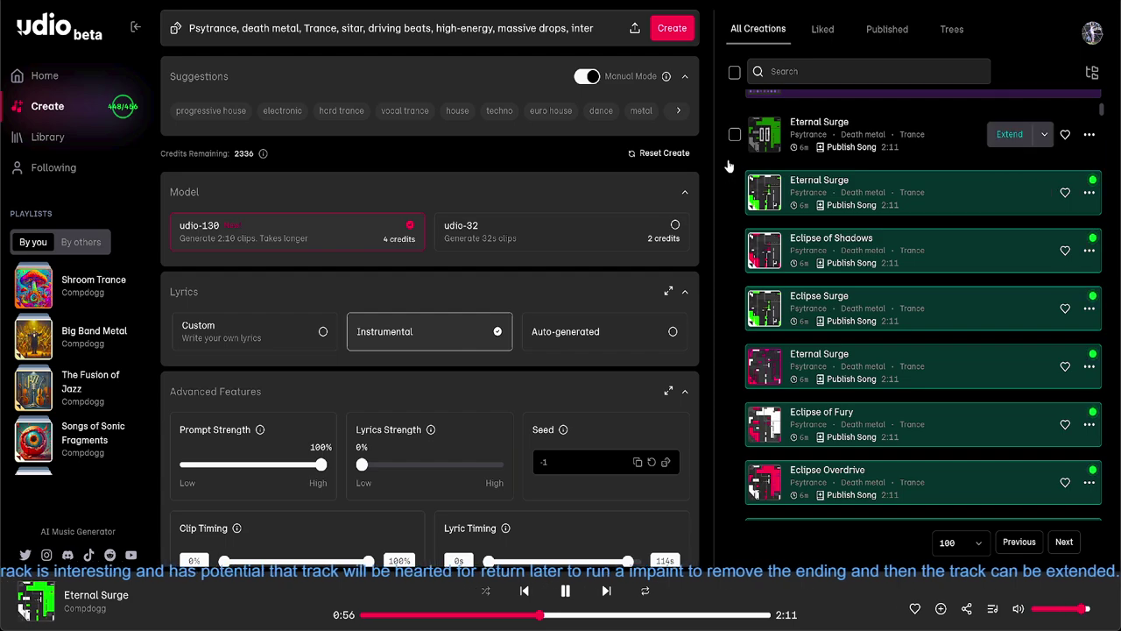
{"action": "scroll", "coordinate": [731, 206], "scroll_direction": "up", "scroll_amount": 3}
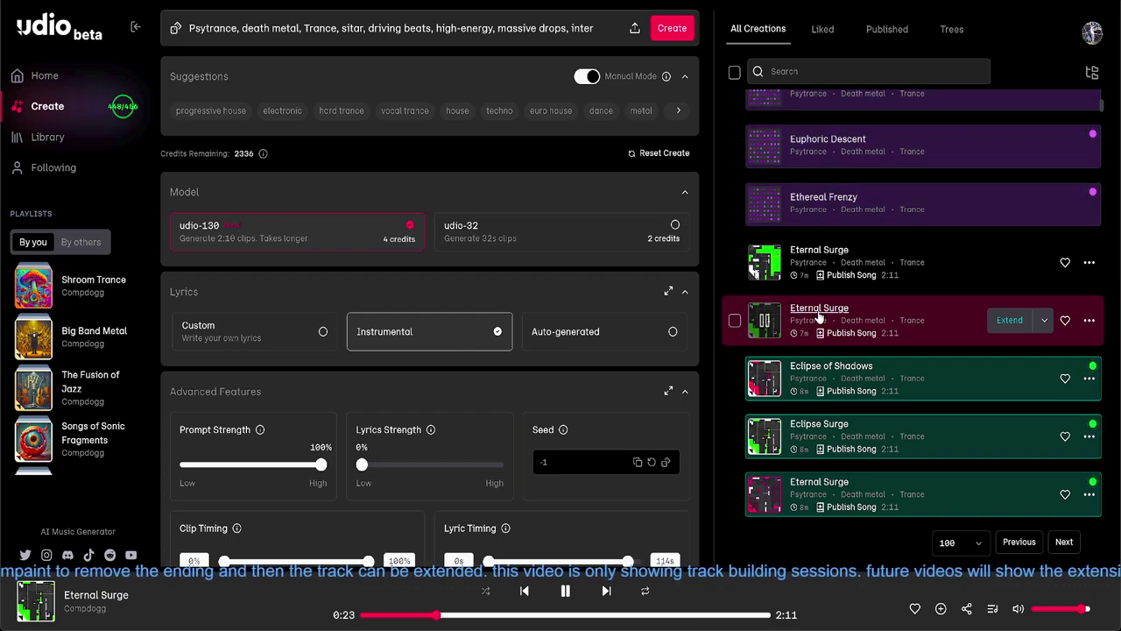
{"action": "mouse_move", "coordinate": [819, 315]}
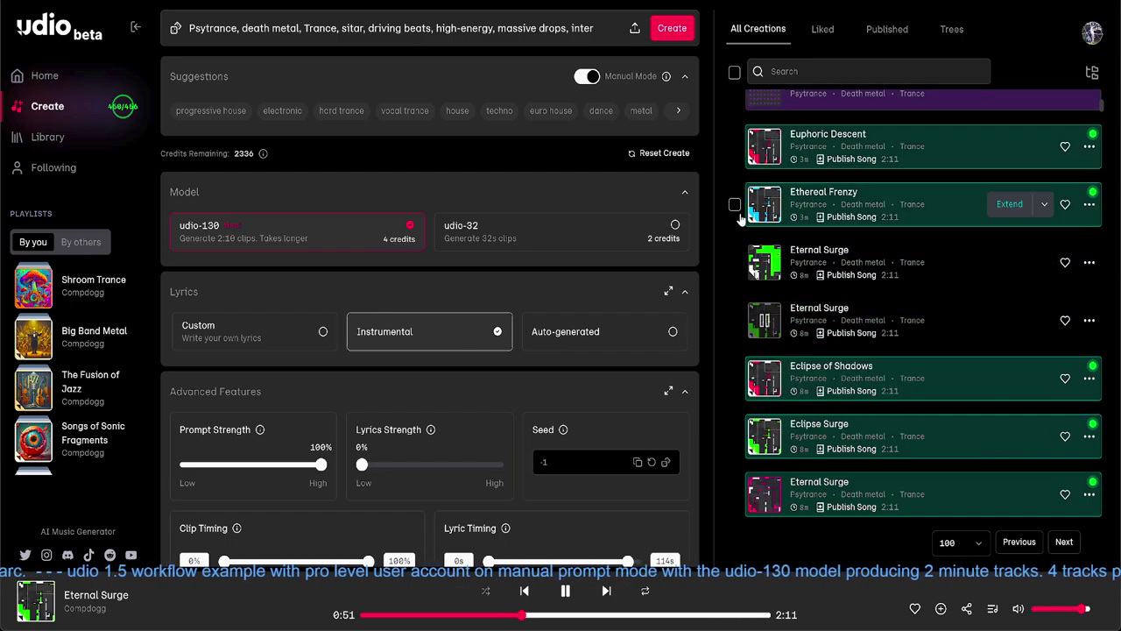
{"action": "scroll", "coordinate": [736, 210], "scroll_direction": "up", "scroll_amount": 3}
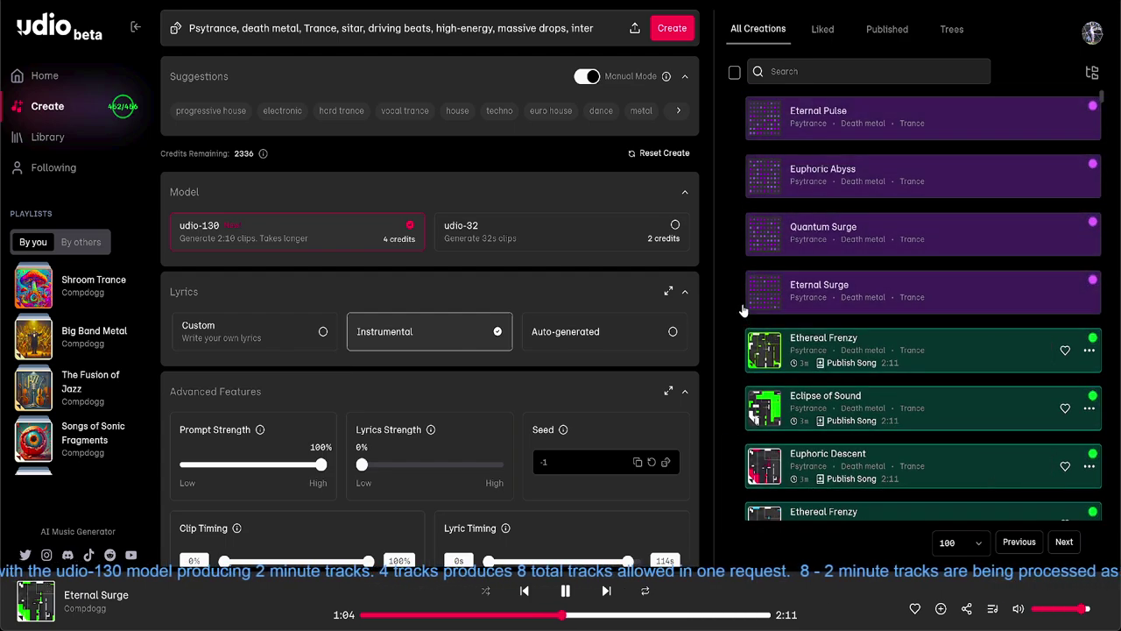
{"action": "scroll", "coordinate": [741, 346], "scroll_direction": "down", "scroll_amount": 2}
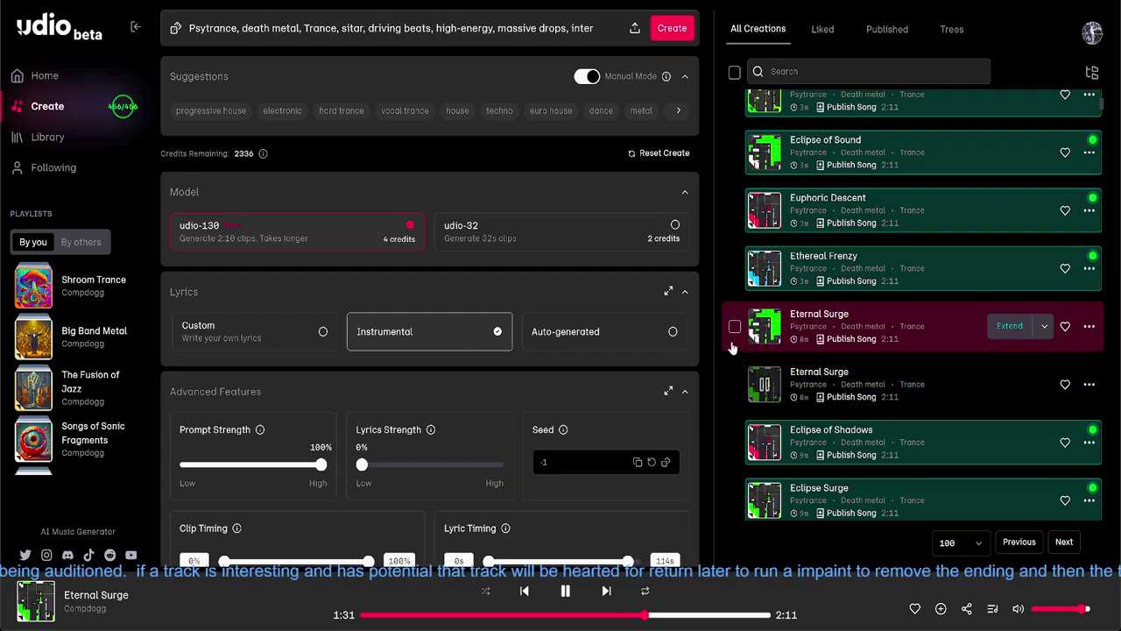
{"action": "scroll", "coordinate": [733, 348], "scroll_direction": "up", "scroll_amount": 5}
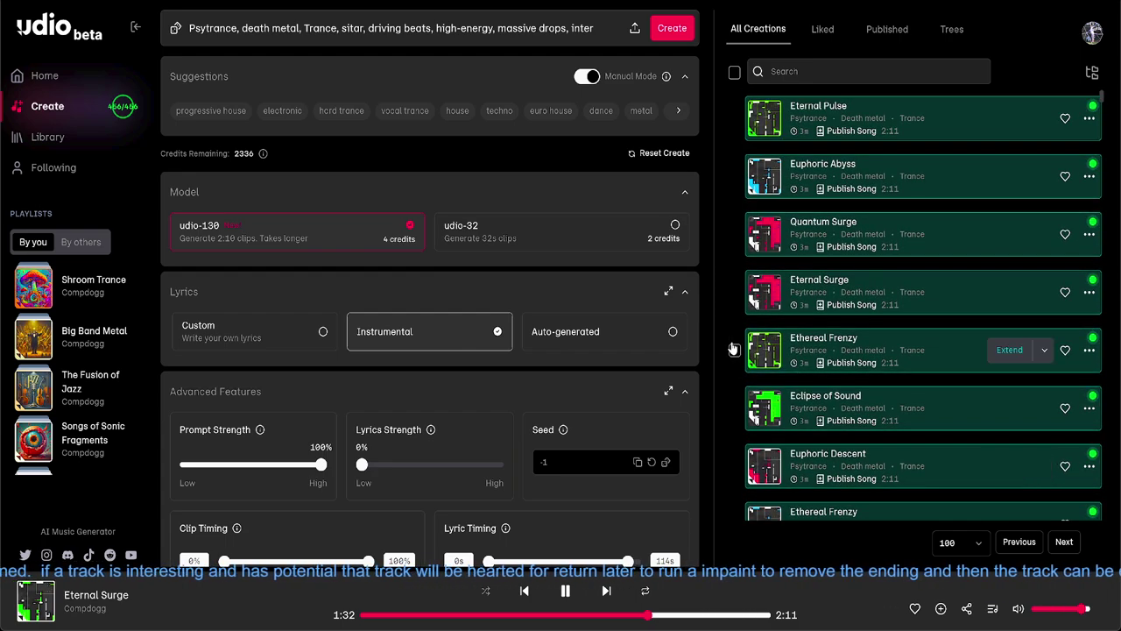
{"action": "scroll", "coordinate": [733, 346], "scroll_direction": "down", "scroll_amount": 3}
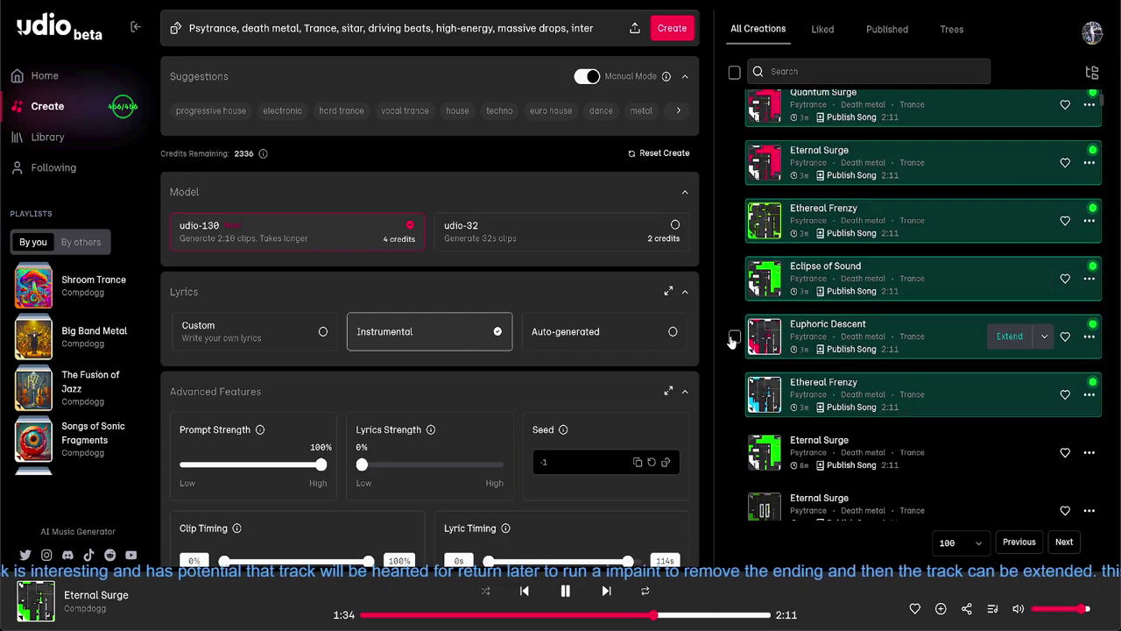
{"action": "scroll", "coordinate": [732, 342], "scroll_direction": "down", "scroll_amount": 3}
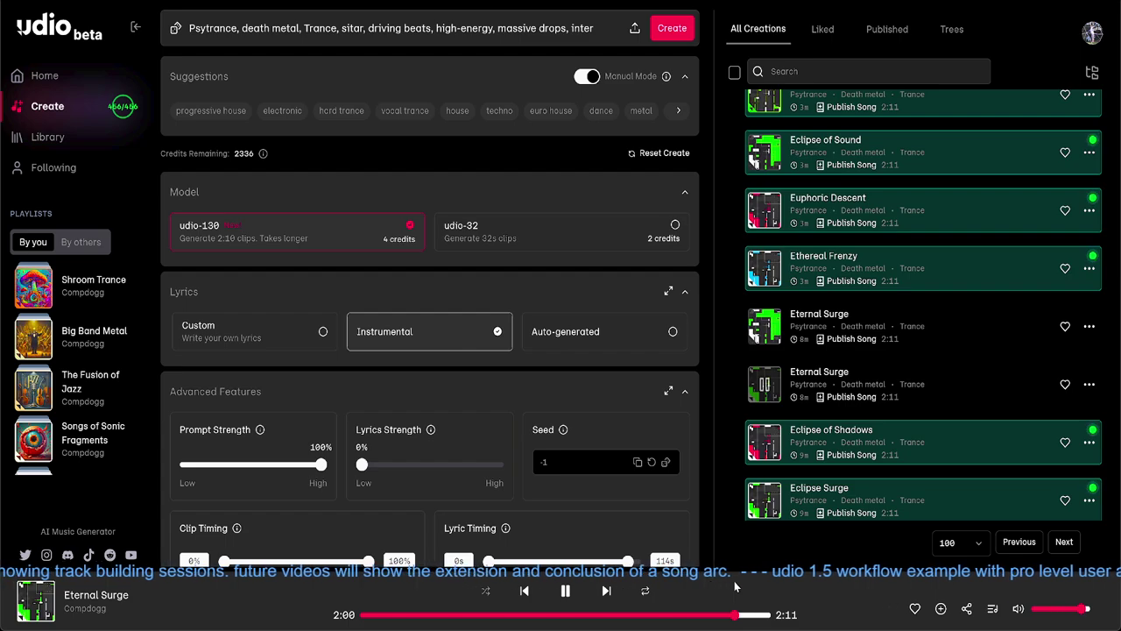
Play the newest finished track, Eternal Pulse, from the creations list
{"action": "scroll", "coordinate": [789, 438], "scroll_direction": "up", "scroll_amount": 3}
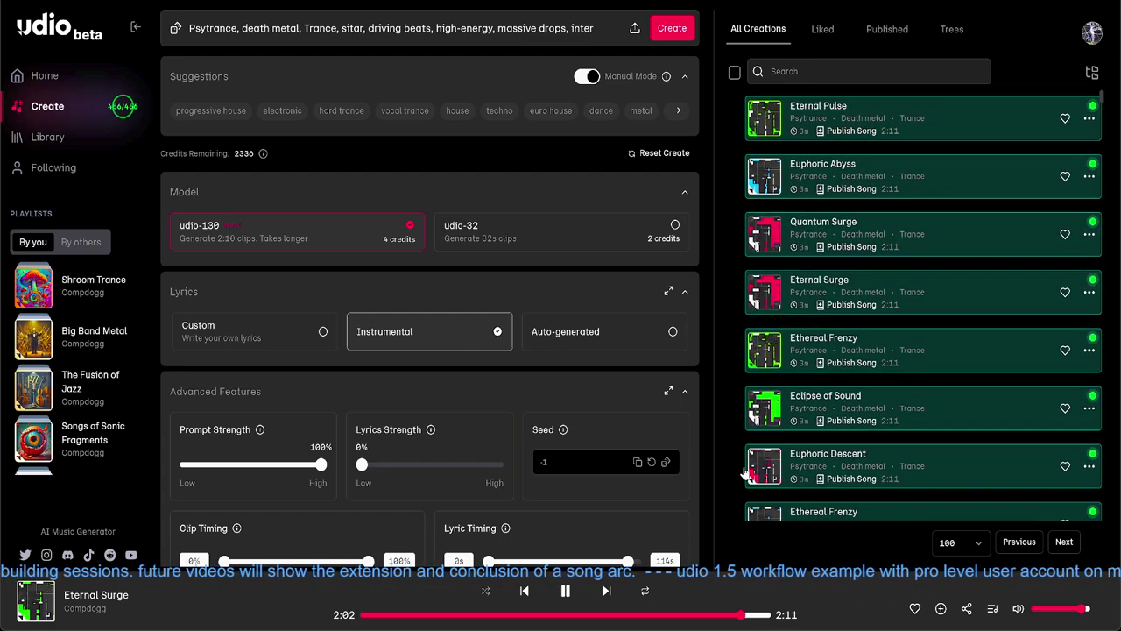
{"action": "left_click", "coordinate": [763, 119]}
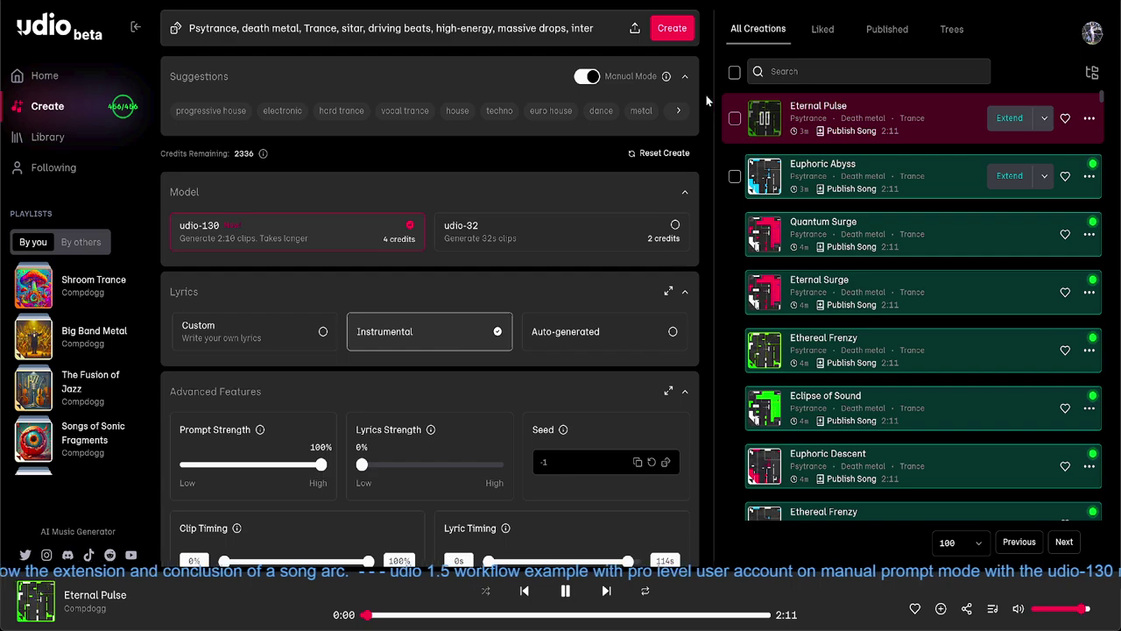
Queue another four generation requests with the same sitar prompt and settings while Eternal Pulse plays
{"action": "left_click", "coordinate": [670, 31]}
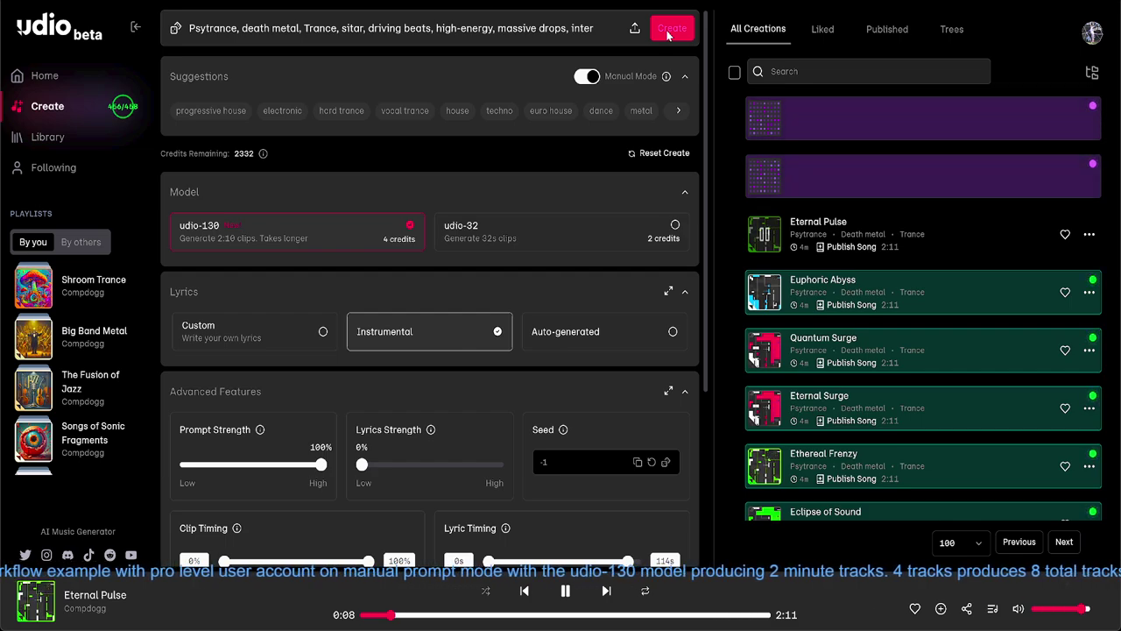
{"action": "left_click", "coordinate": [669, 31]}
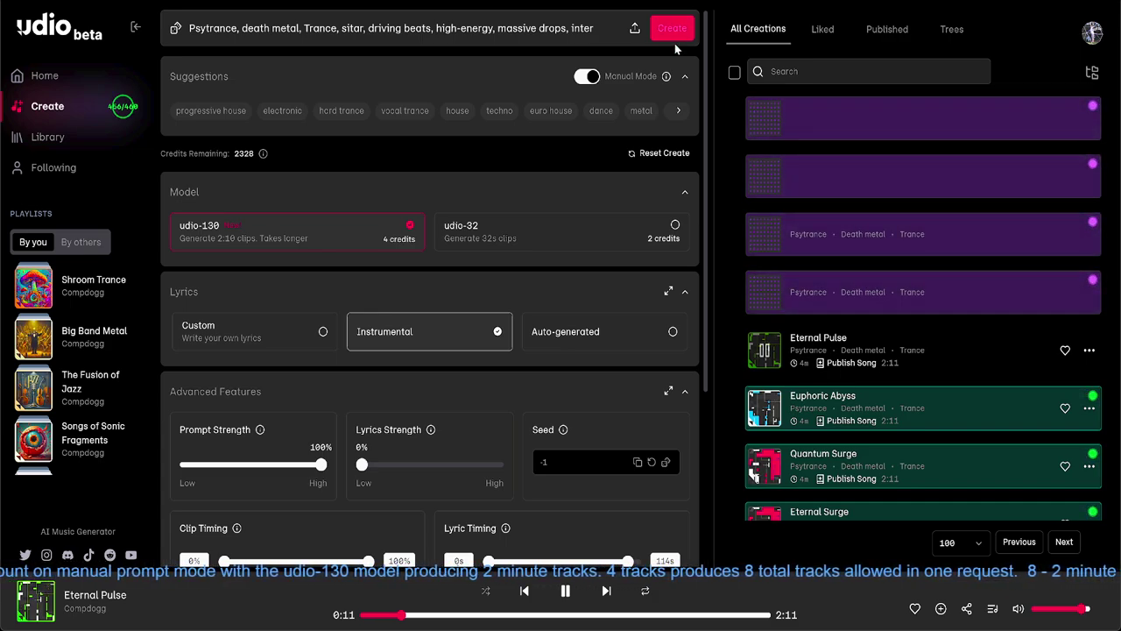
{"action": "left_click", "coordinate": [672, 35]}
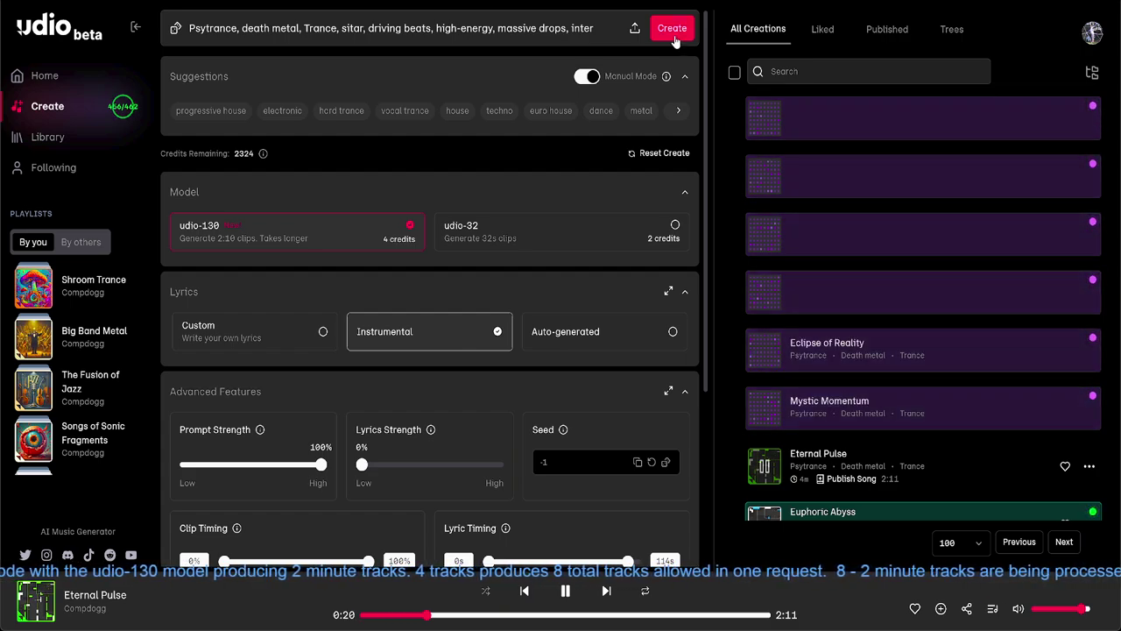
{"action": "left_click", "coordinate": [672, 30]}
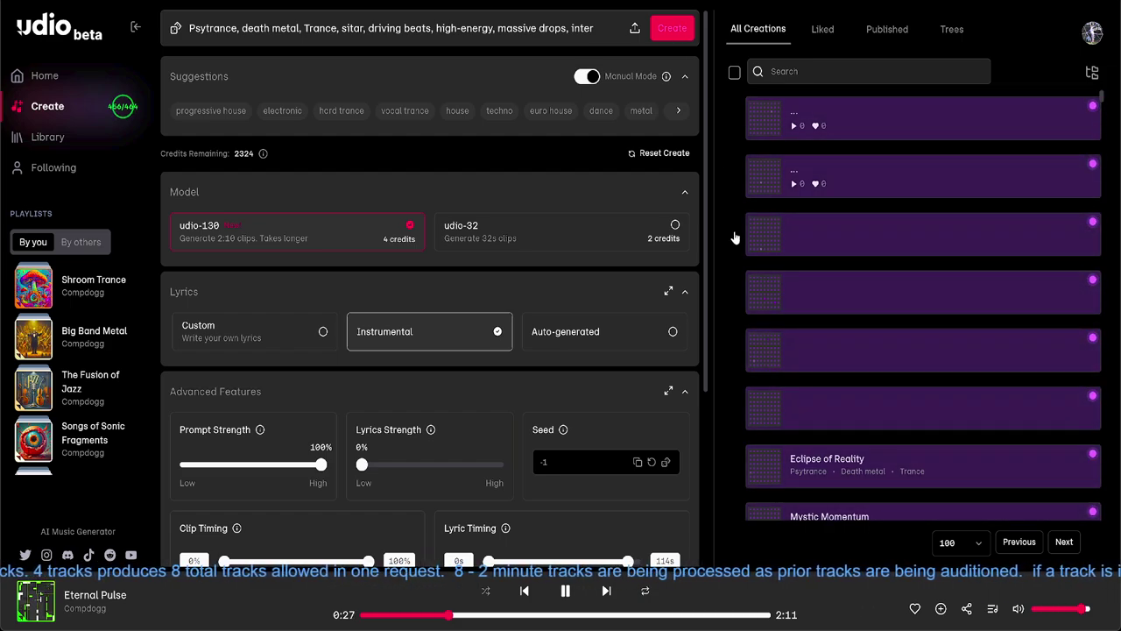
{"action": "scroll", "coordinate": [736, 237], "scroll_direction": "down", "scroll_amount": 2}
{"action": "scroll", "coordinate": [736, 237], "scroll_direction": "down", "scroll_amount": 5}
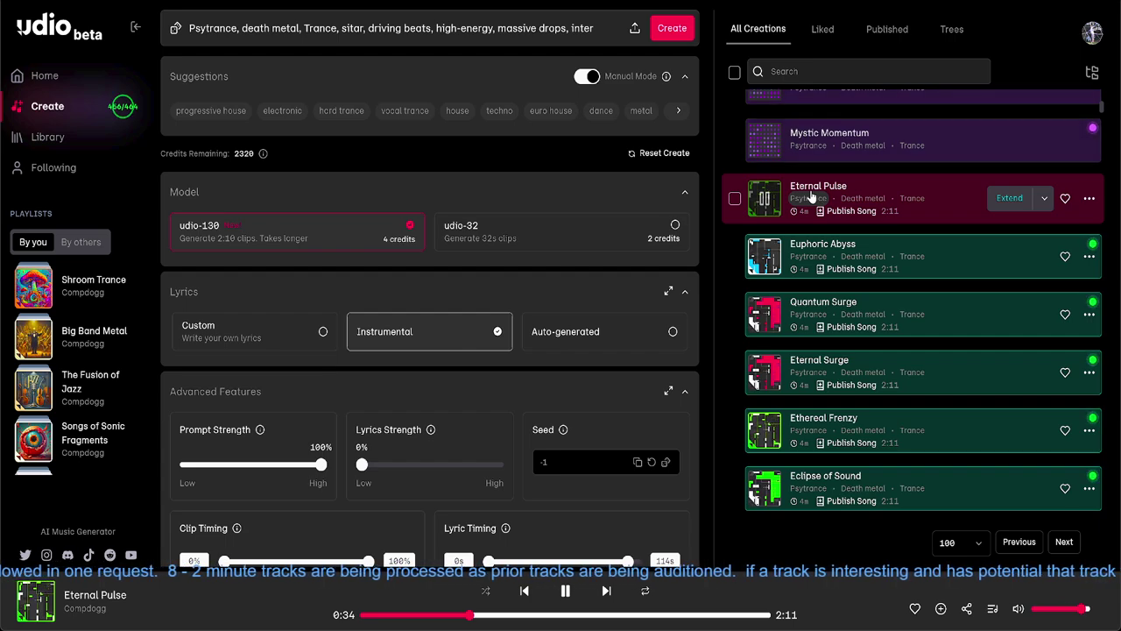
{"action": "mouse_move", "coordinate": [817, 191]}
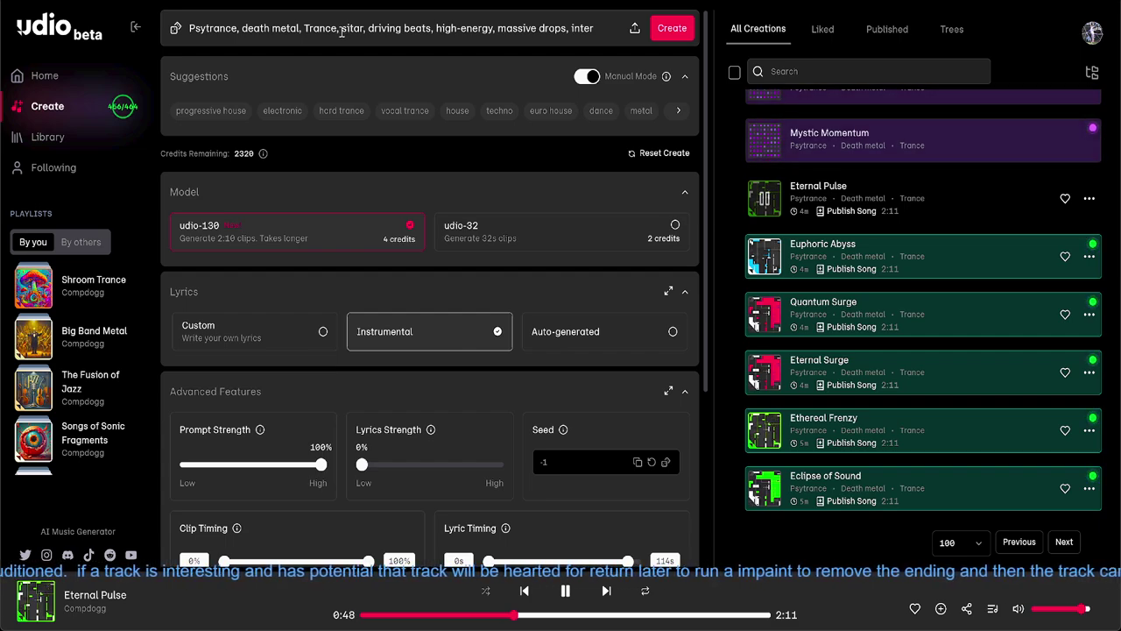
Replace "sitar" with "distorted guitar" in the generation prompt
{"action": "left_click_drag", "start_coordinate": [341, 28], "coordinate": [362, 42]}
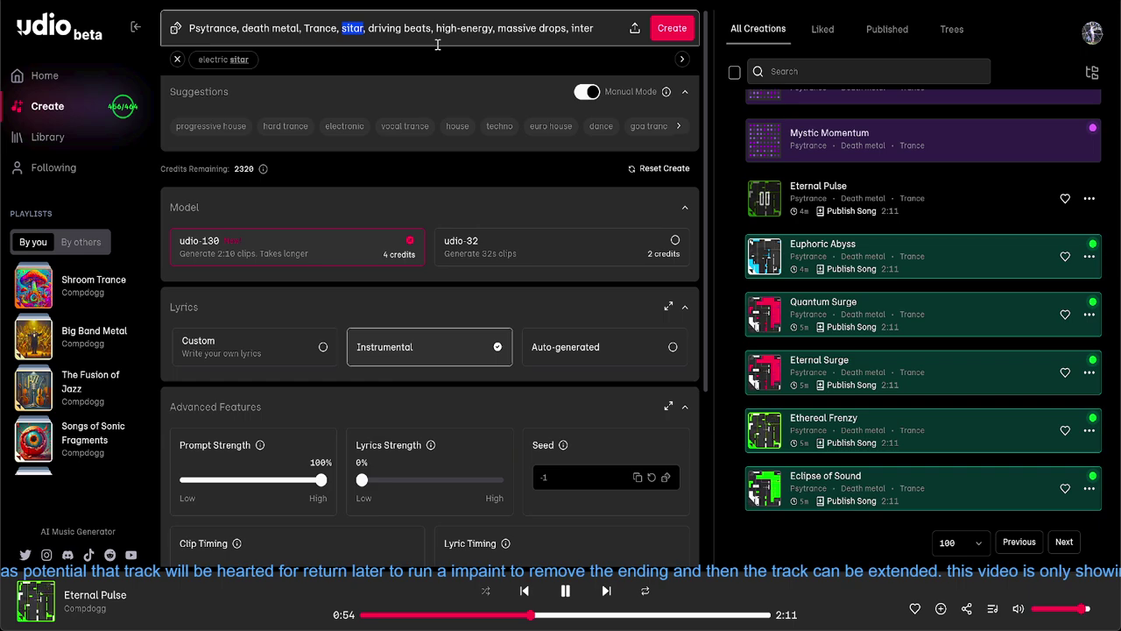
{"action": "key", "text": "BackSpace"}
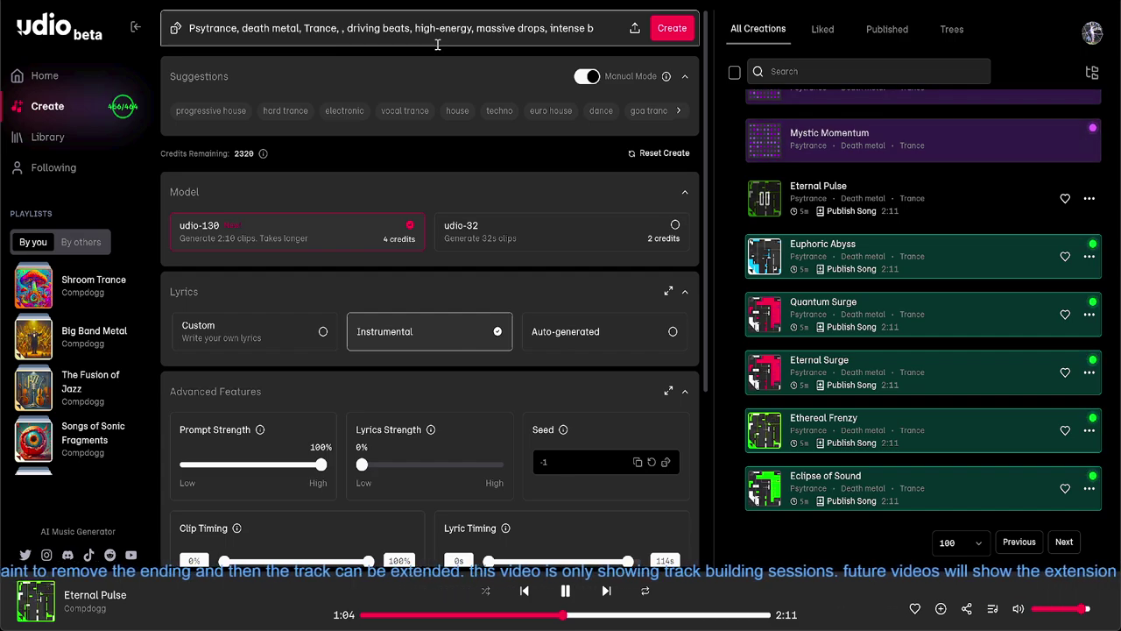
{"action": "type", "text": "dis"}
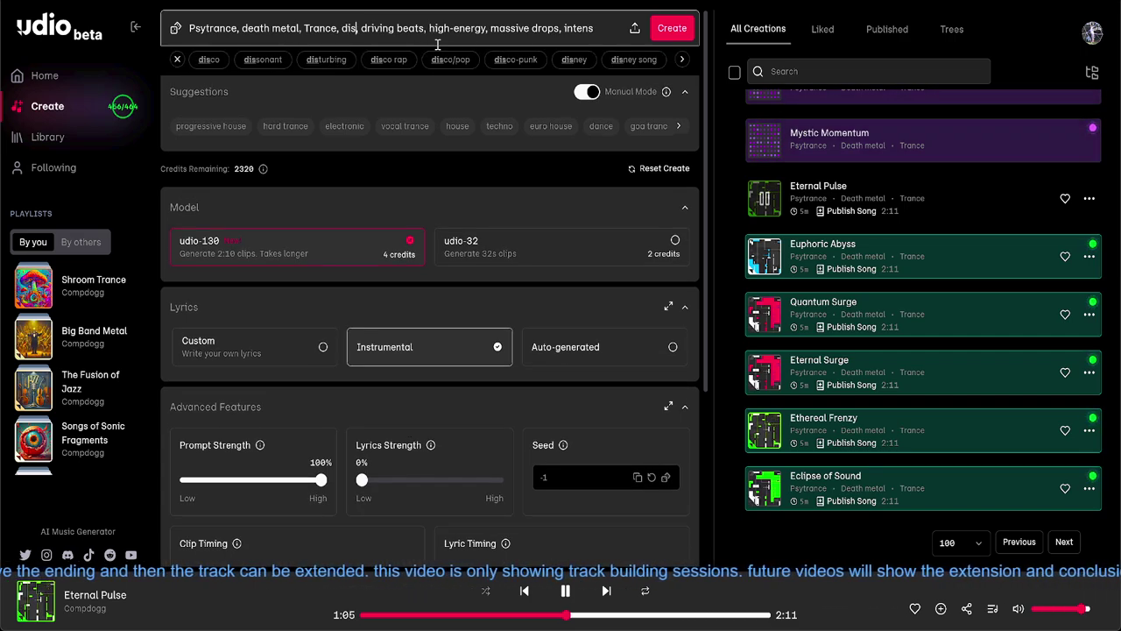
{"action": "type", "text": "tor"}
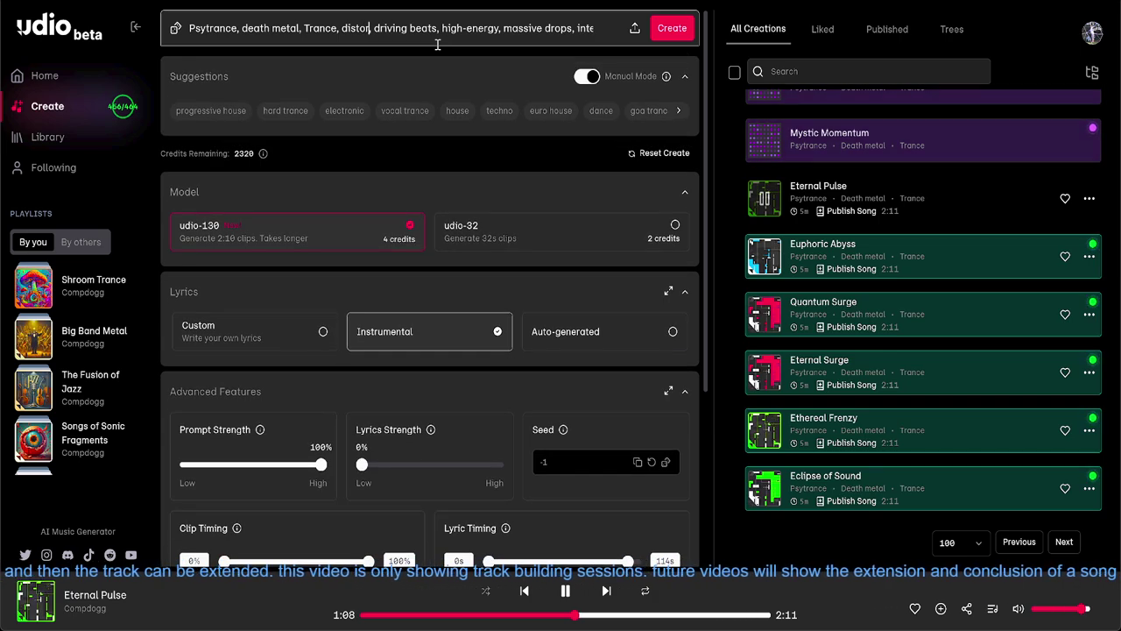
{"action": "type", "text": "t"}
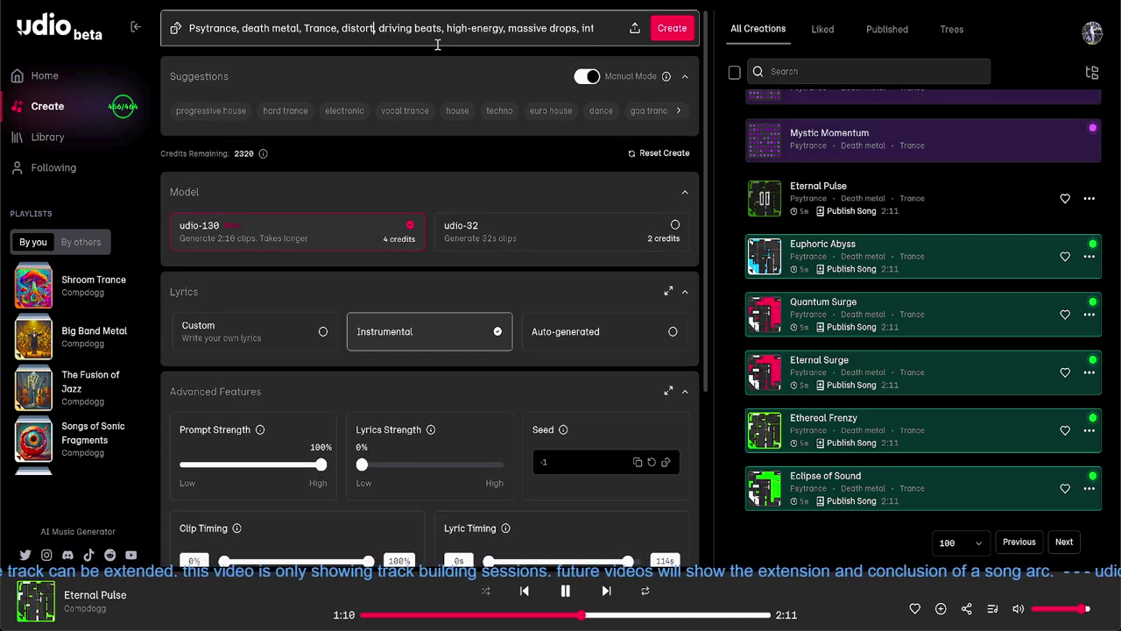
{"action": "type", "text": "ed"}
{"action": "type", "text": ","}
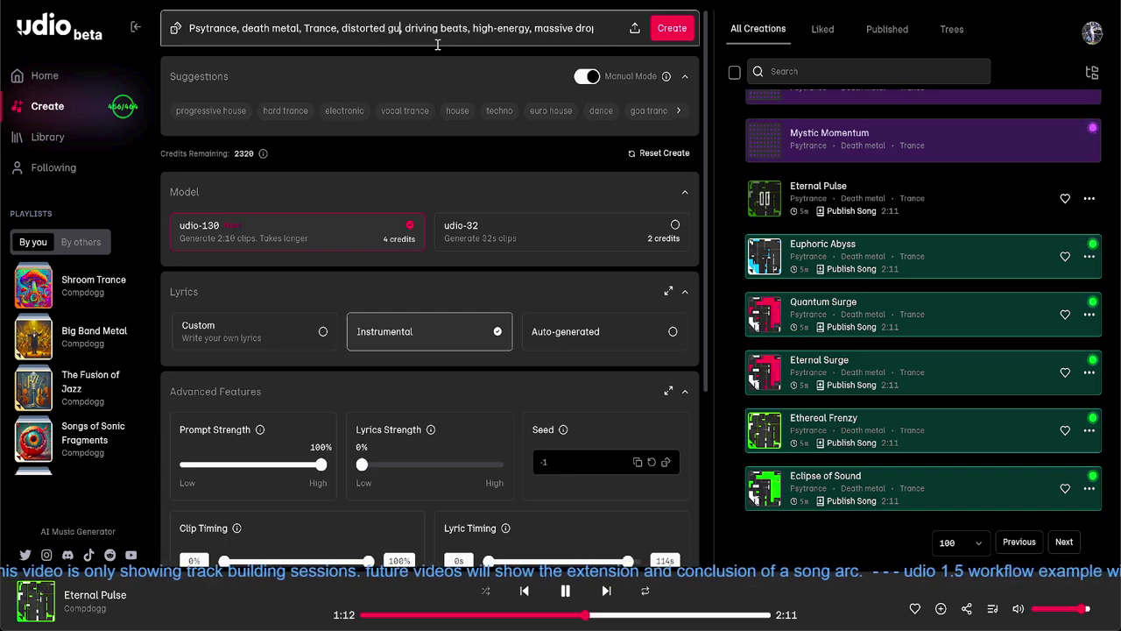
{"action": "type", "text": " guitar"}
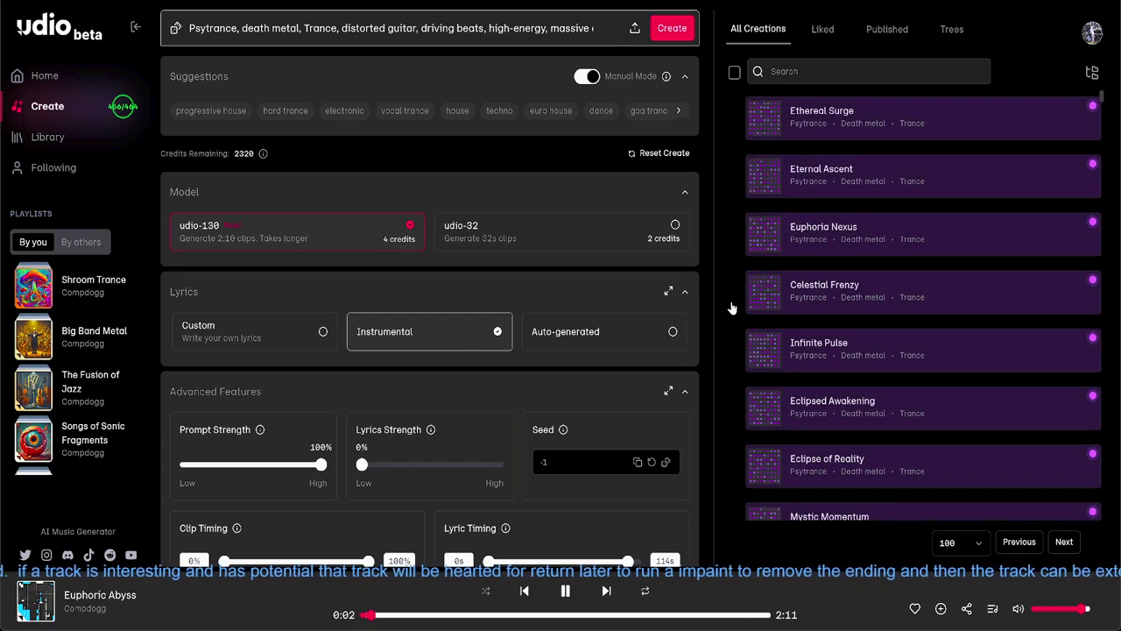
{"action": "scroll", "coordinate": [735, 315], "scroll_direction": "down", "scroll_amount": 3}
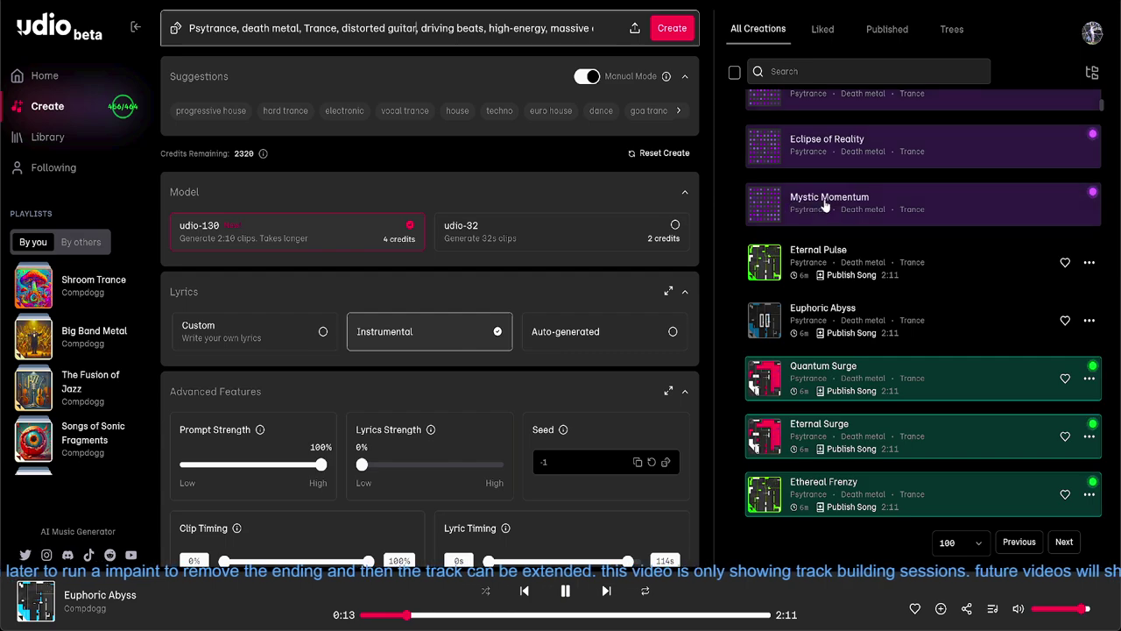
{"action": "mouse_move", "coordinate": [826, 203]}
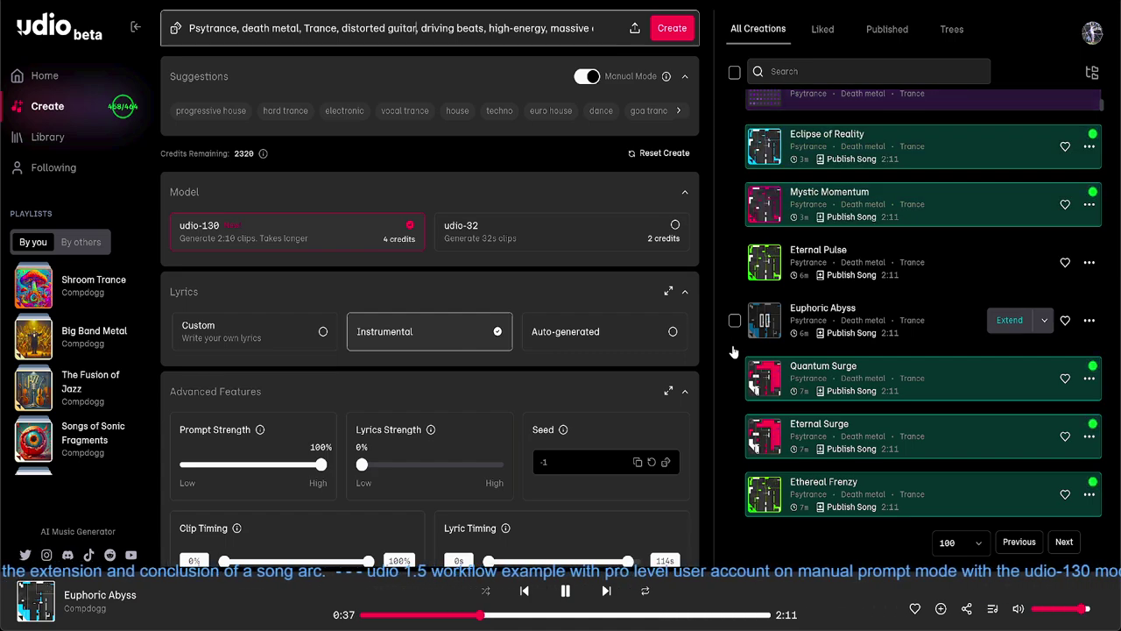
{"action": "scroll", "coordinate": [734, 352], "scroll_direction": "up", "scroll_amount": 1}
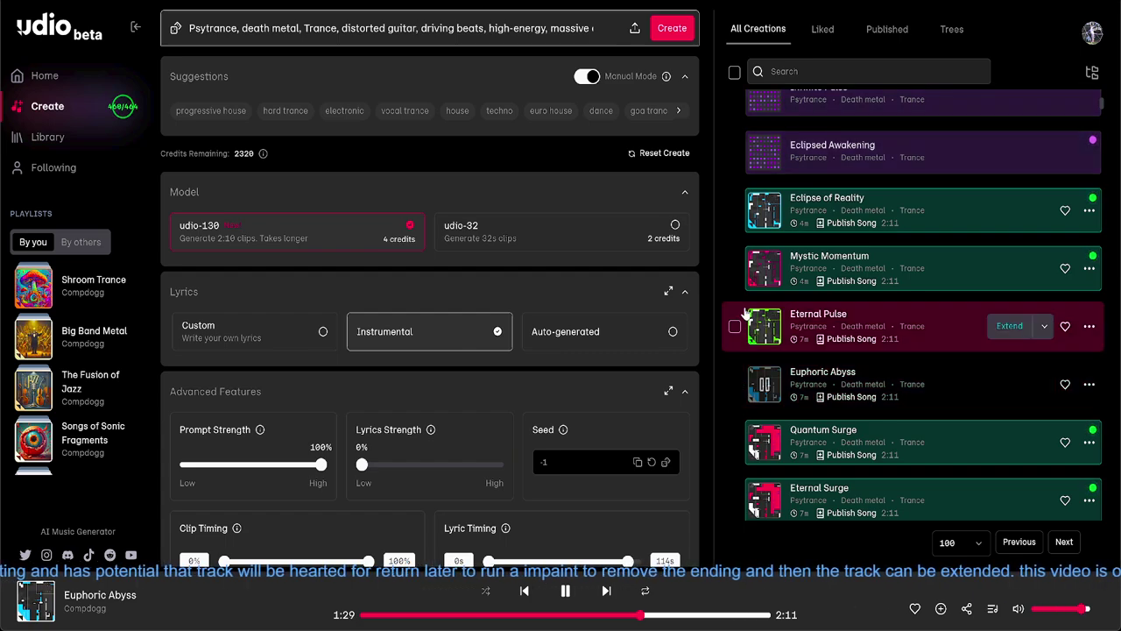
{"action": "scroll", "coordinate": [732, 308], "scroll_direction": "up", "scroll_amount": 1}
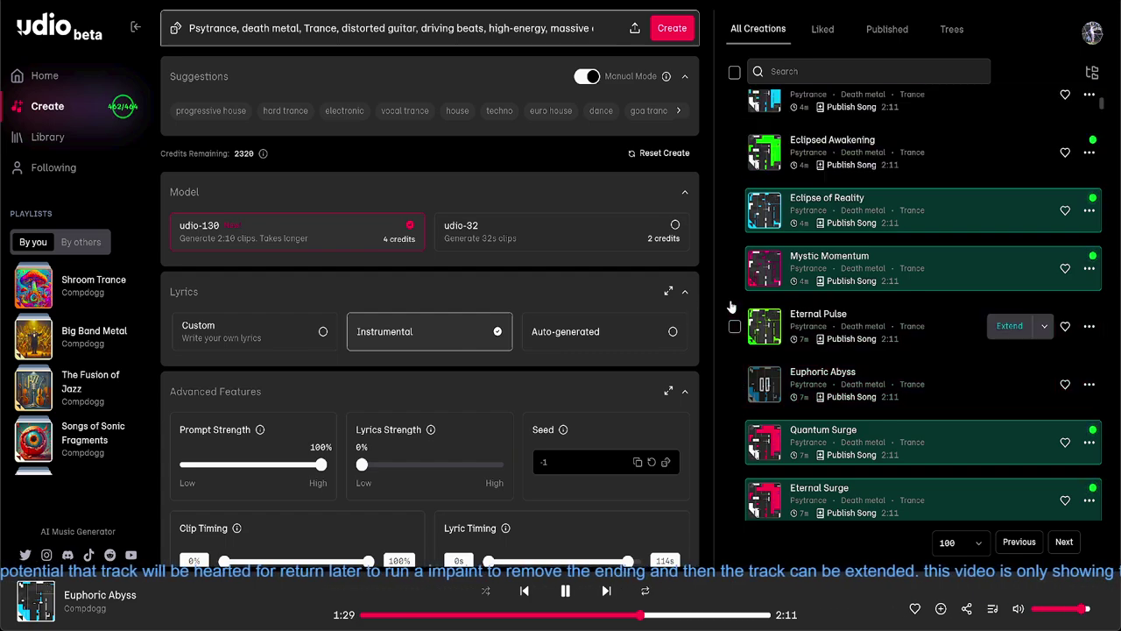
Check the creations list for the queued tracks and play the newest finished track, Ethereal Surge
{"action": "scroll", "coordinate": [732, 307], "scroll_direction": "up", "scroll_amount": 3}
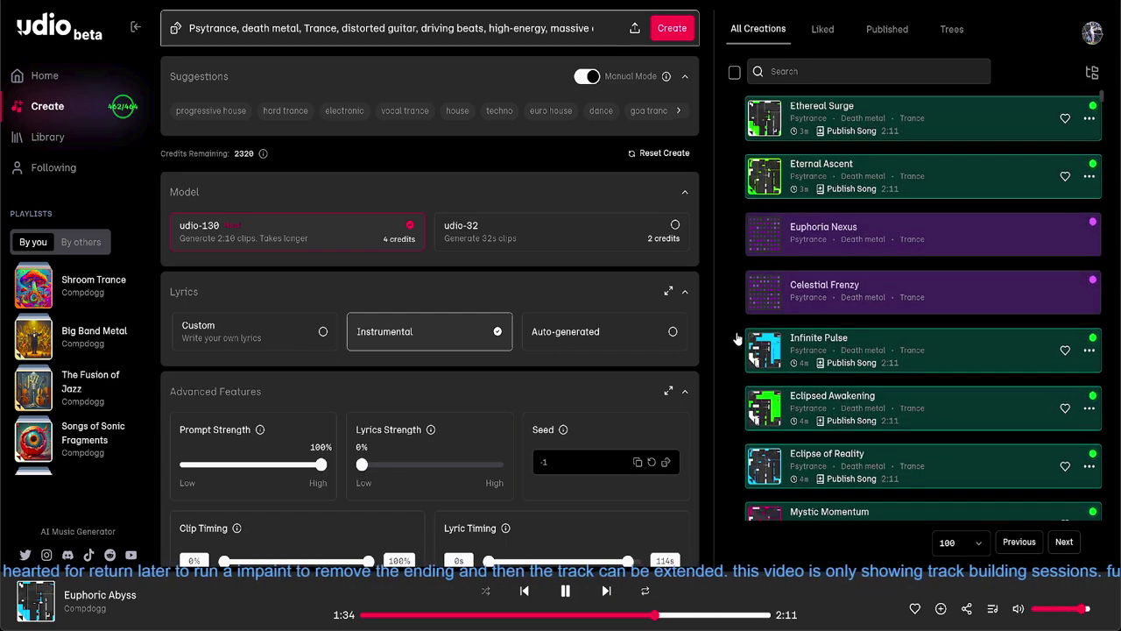
{"action": "scroll", "coordinate": [734, 412], "scroll_direction": "down", "scroll_amount": 4}
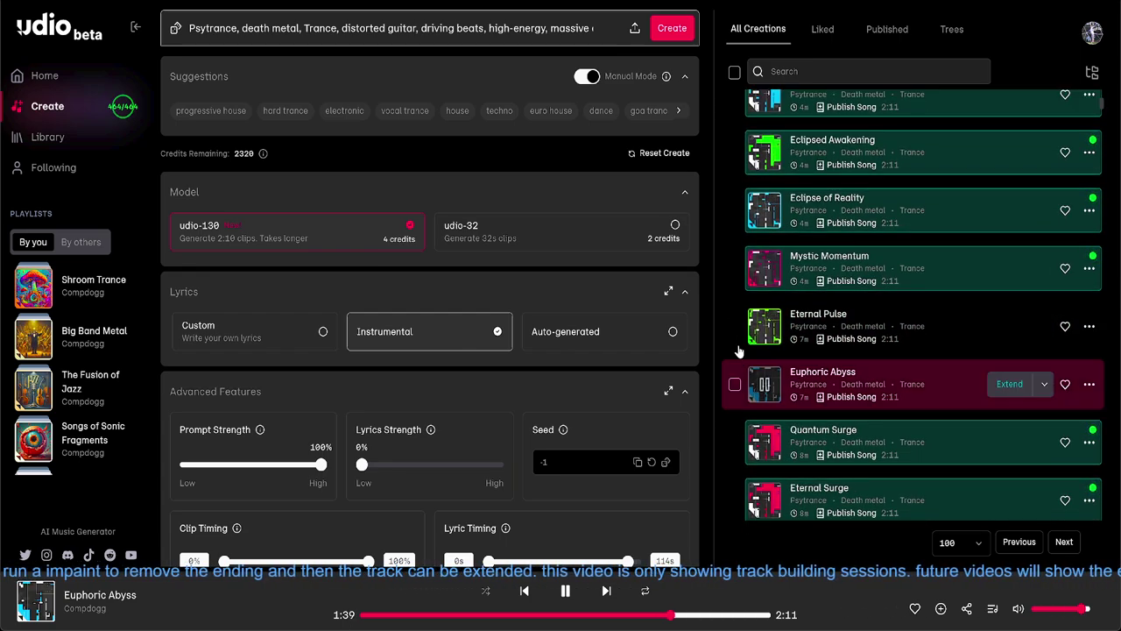
{"action": "scroll", "coordinate": [736, 339], "scroll_direction": "up", "scroll_amount": 2}
{"action": "scroll", "coordinate": [736, 339], "scroll_direction": "up", "scroll_amount": 3}
{"action": "scroll", "coordinate": [736, 339], "scroll_direction": "down", "scroll_amount": 6}
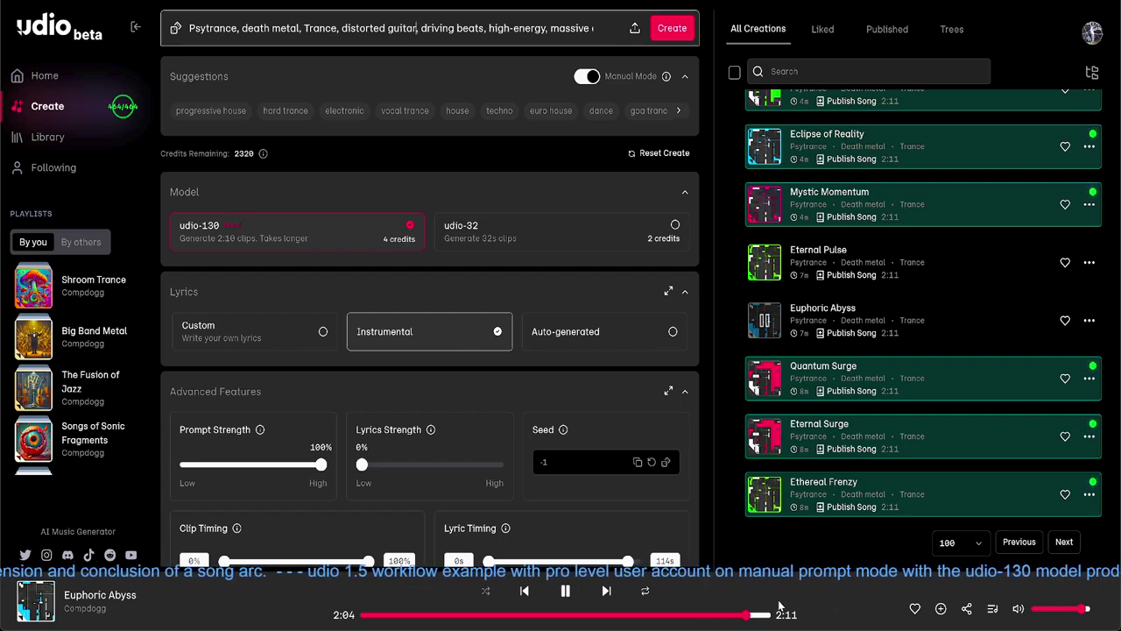
{"action": "scroll", "coordinate": [744, 420], "scroll_direction": "up", "scroll_amount": 4}
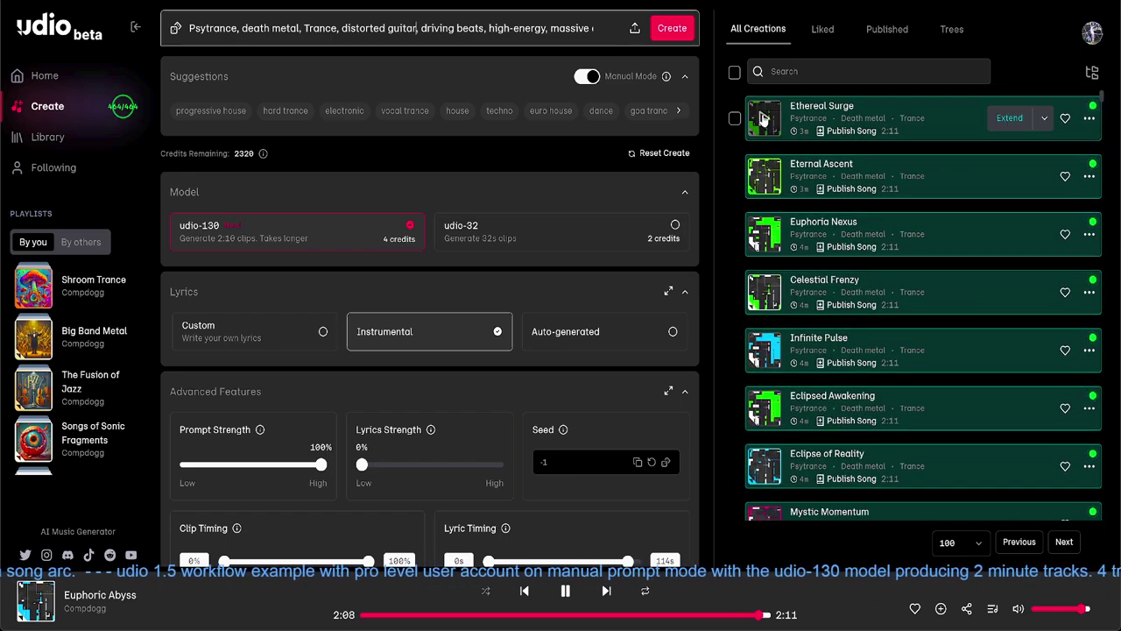
{"action": "left_click", "coordinate": [764, 119]}
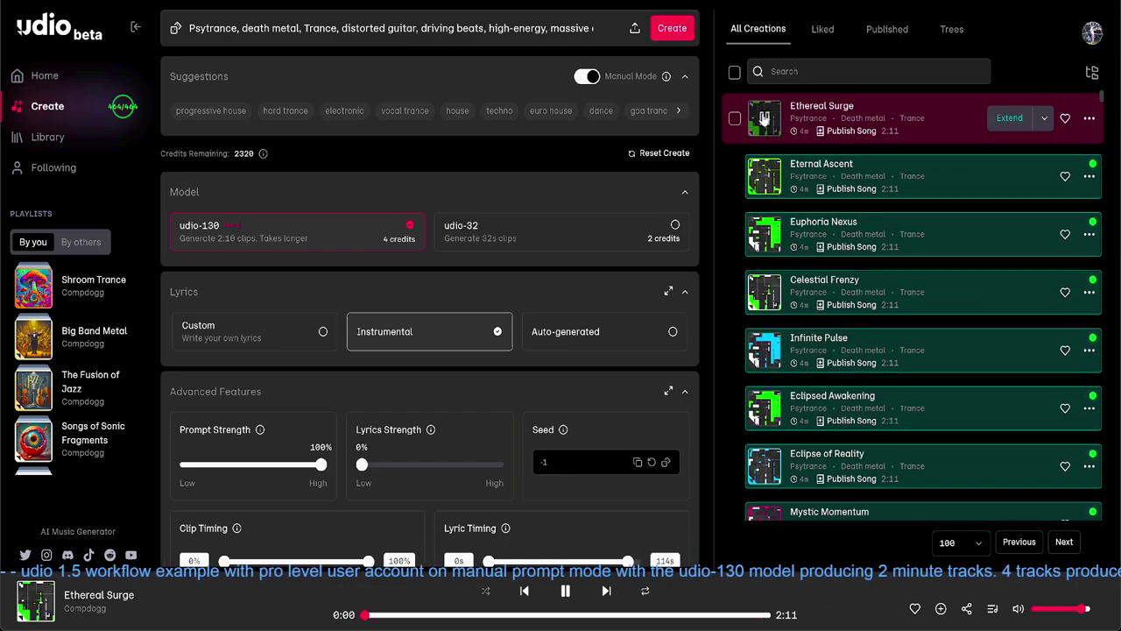
Queue four generation requests with the distorted guitar prompt, using udio-130 and instrumental lyrics, while Ethereal Surge plays
{"action": "left_click", "coordinate": [673, 28]}
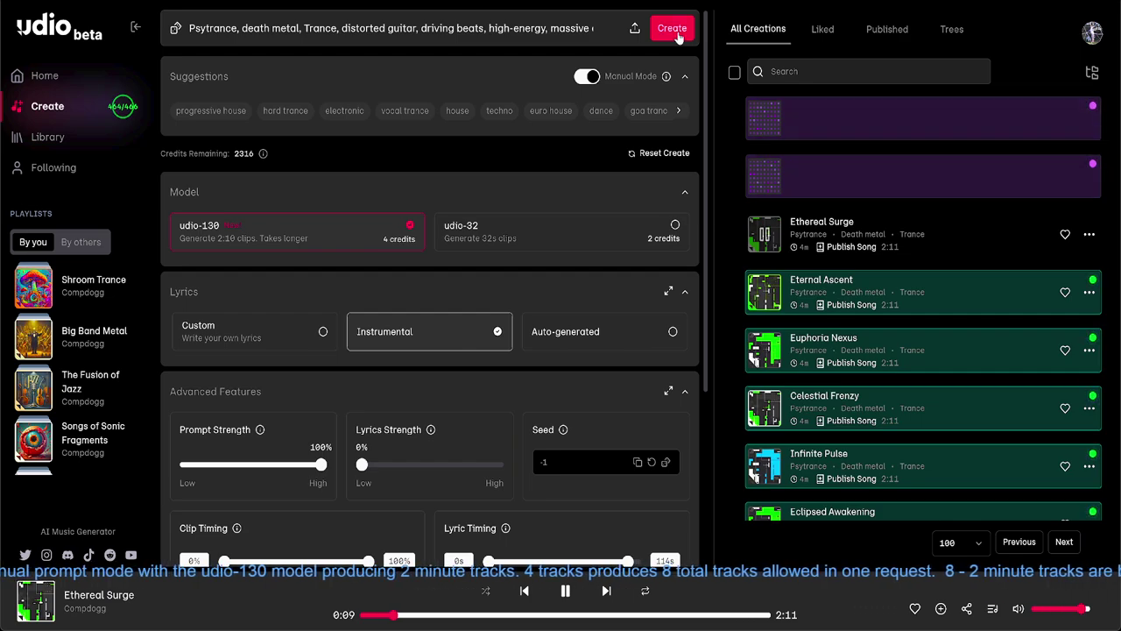
{"action": "left_click", "coordinate": [679, 36]}
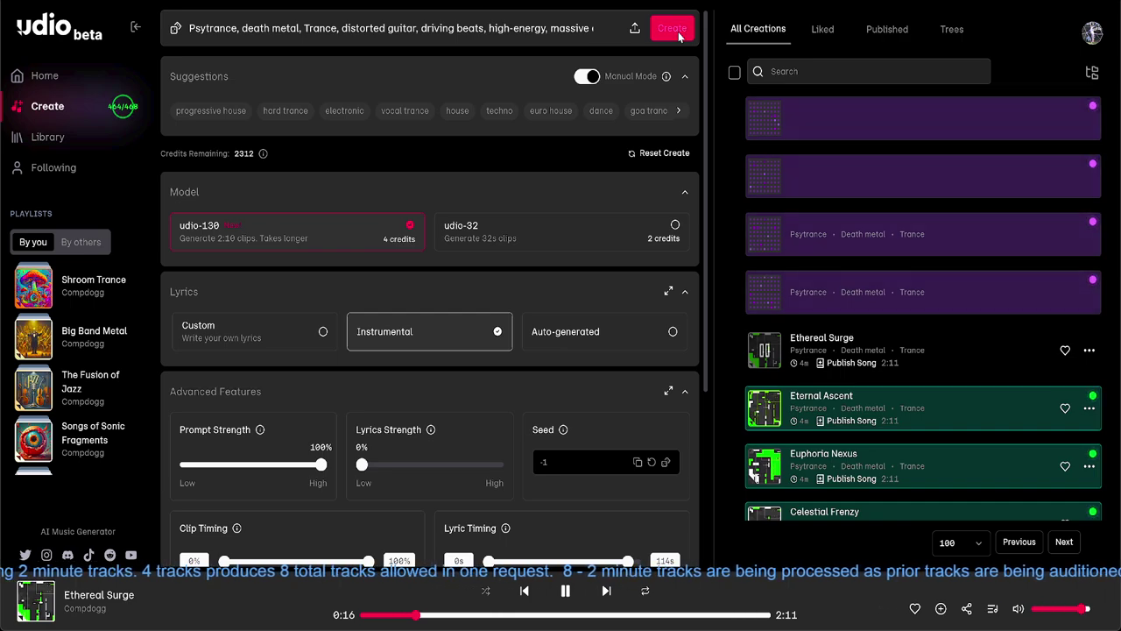
{"action": "left_click", "coordinate": [679, 36]}
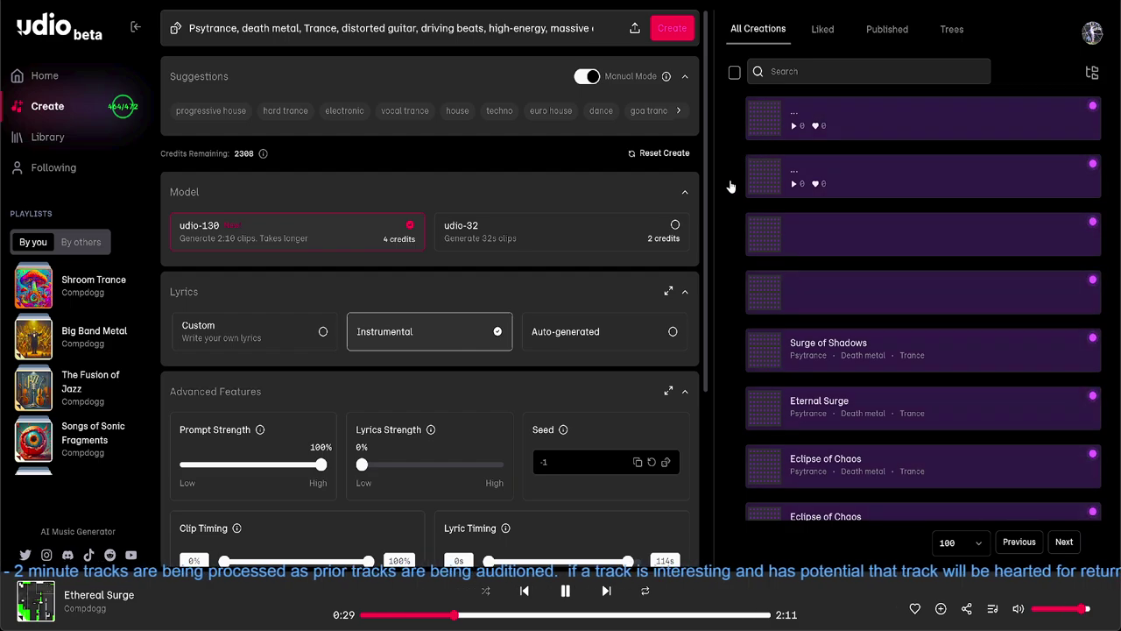
Look through the creations list from the newly queued tracks down to the older dubstep tracks
{"action": "scroll", "coordinate": [732, 192], "scroll_direction": "down", "scroll_amount": 4}
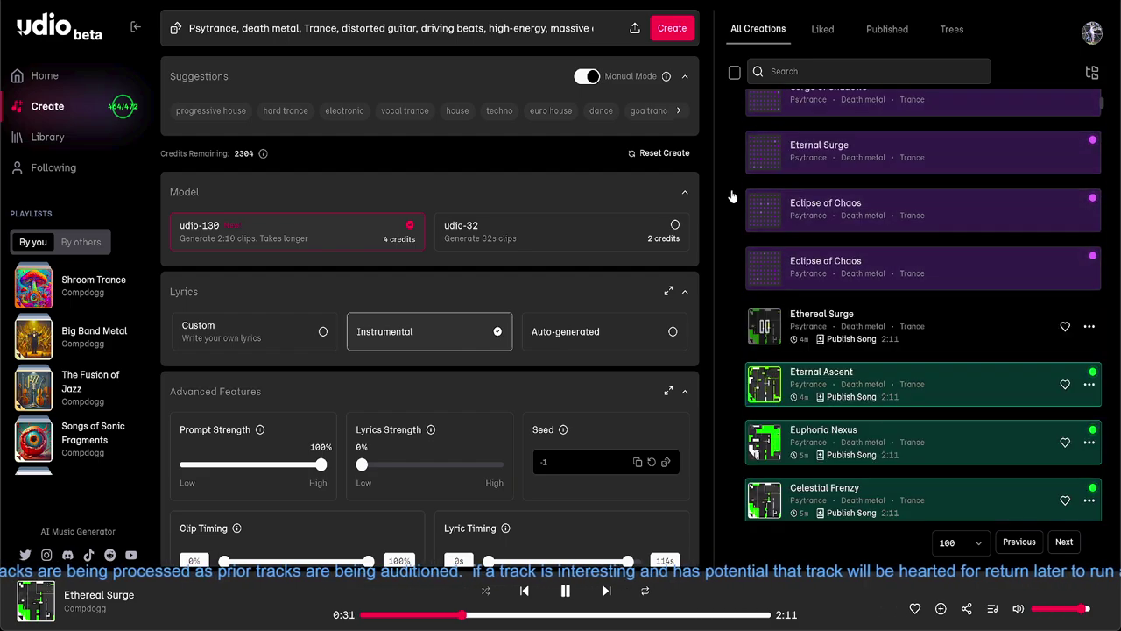
{"action": "scroll", "coordinate": [735, 201], "scroll_direction": "down", "scroll_amount": 1}
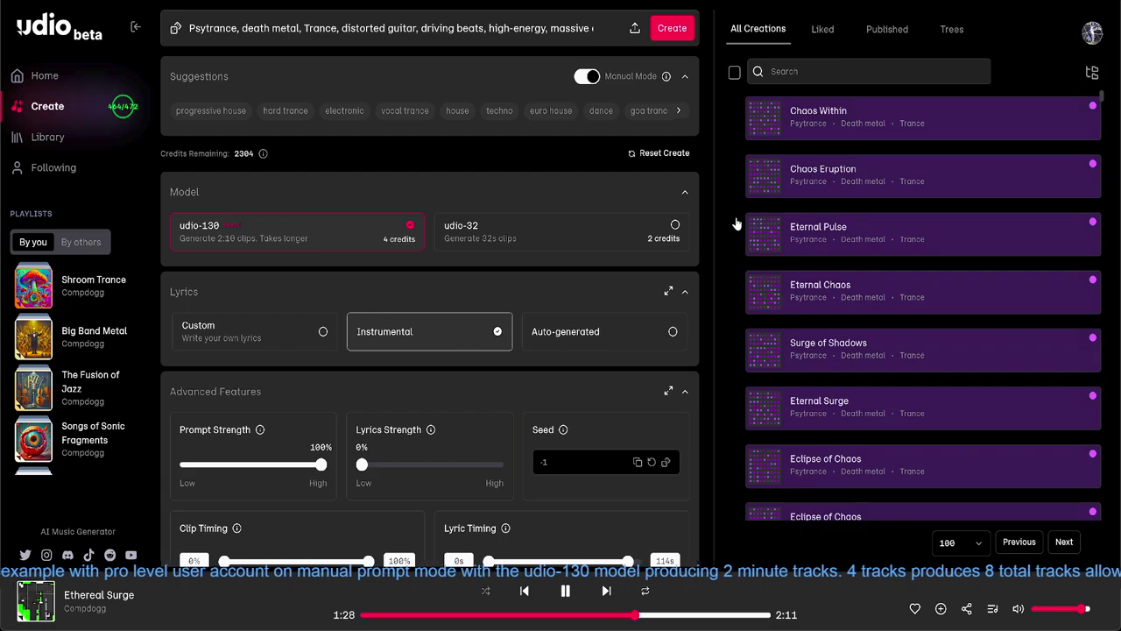
{"action": "scroll", "coordinate": [736, 223], "scroll_direction": "down", "scroll_amount": 3}
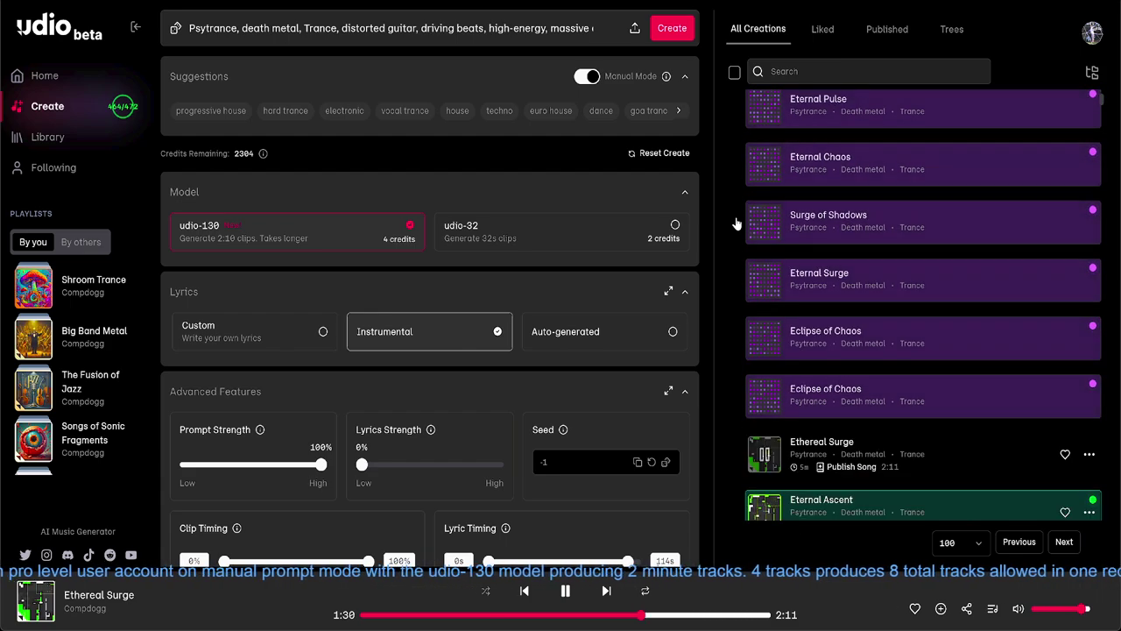
{"action": "scroll", "coordinate": [736, 224], "scroll_direction": "down", "scroll_amount": 3}
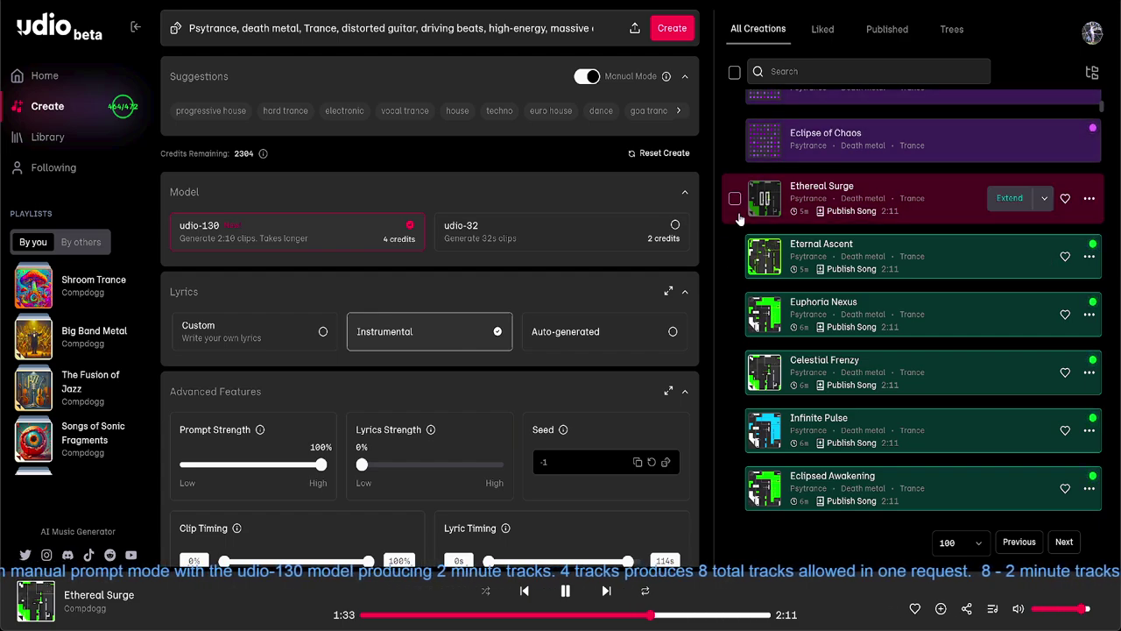
{"action": "scroll", "coordinate": [732, 244], "scroll_direction": "down", "scroll_amount": 3}
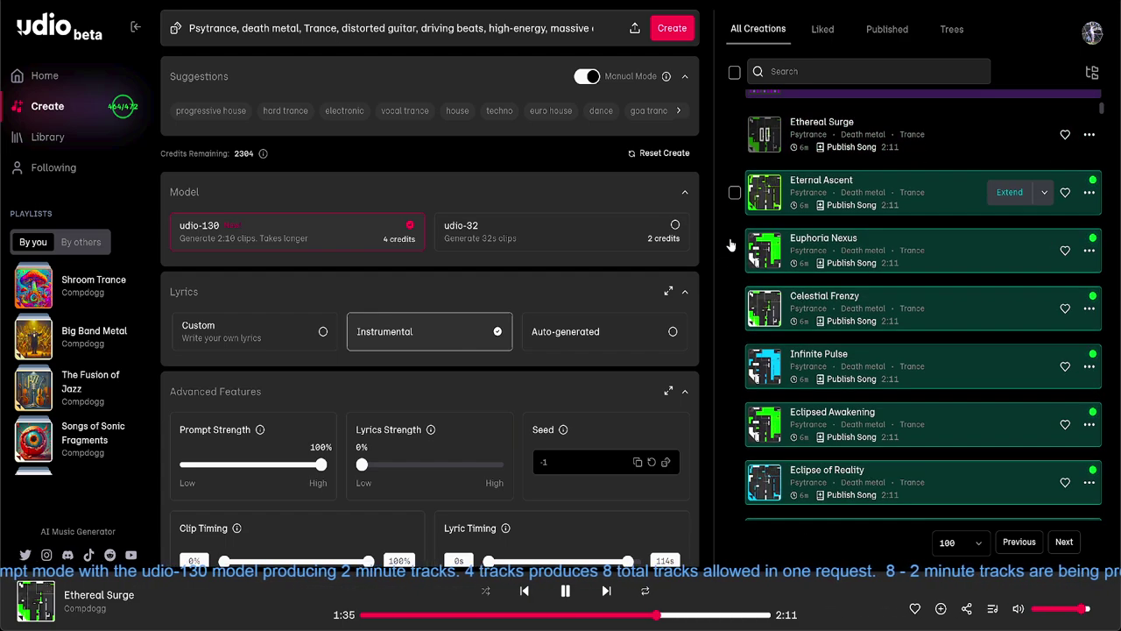
{"action": "scroll", "coordinate": [733, 243], "scroll_direction": "down", "scroll_amount": 3}
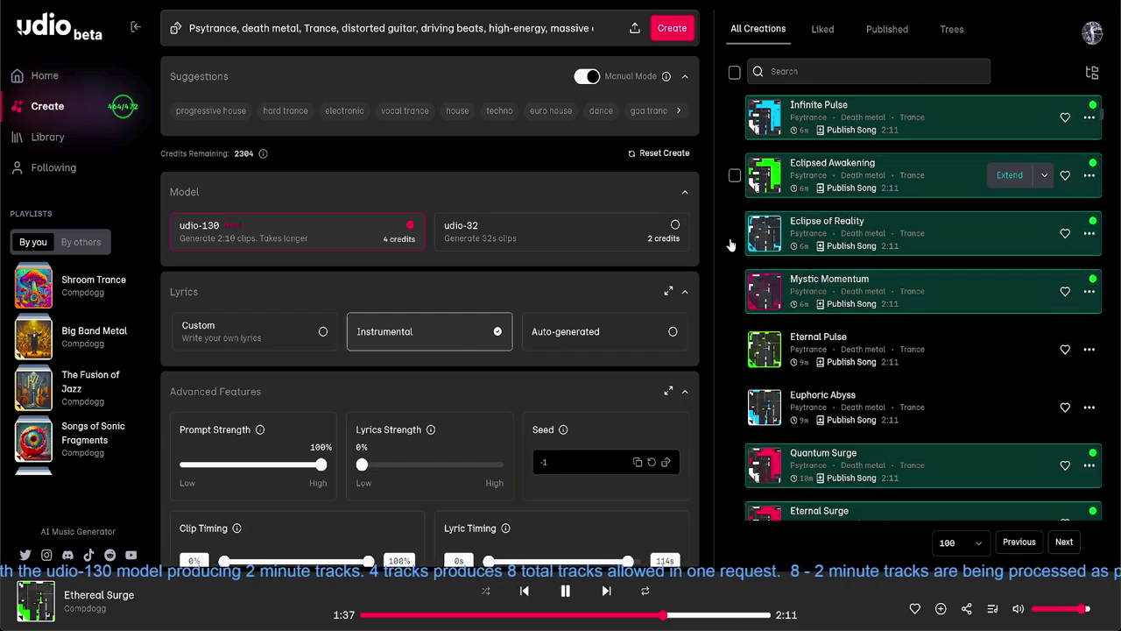
{"action": "scroll", "coordinate": [733, 246], "scroll_direction": "down", "scroll_amount": 3}
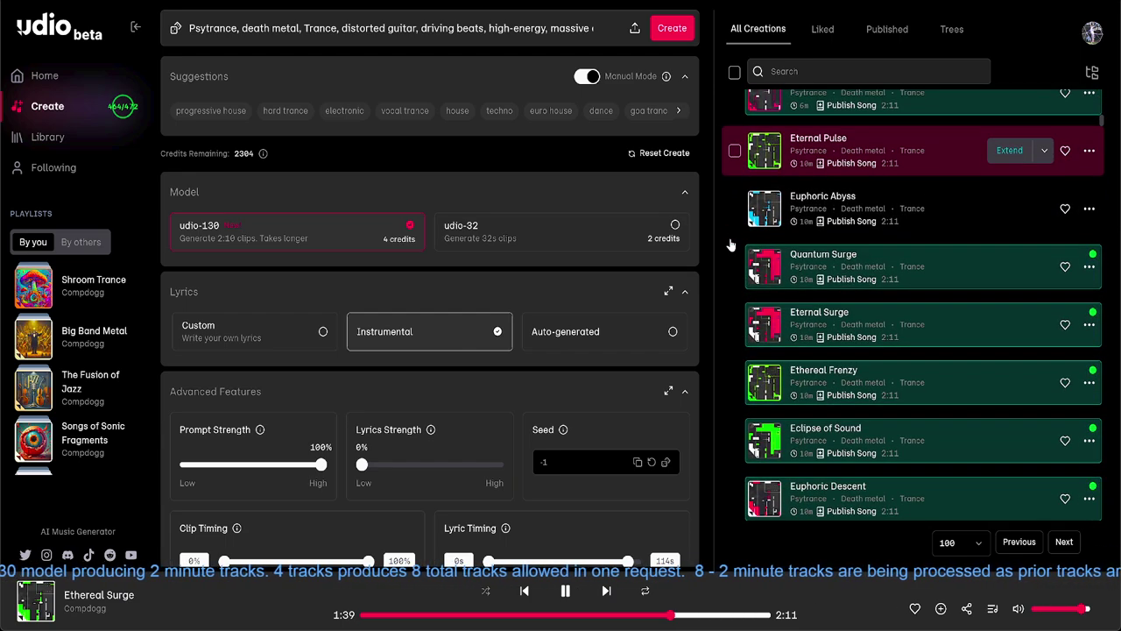
{"action": "scroll", "coordinate": [732, 246], "scroll_direction": "down", "scroll_amount": 5}
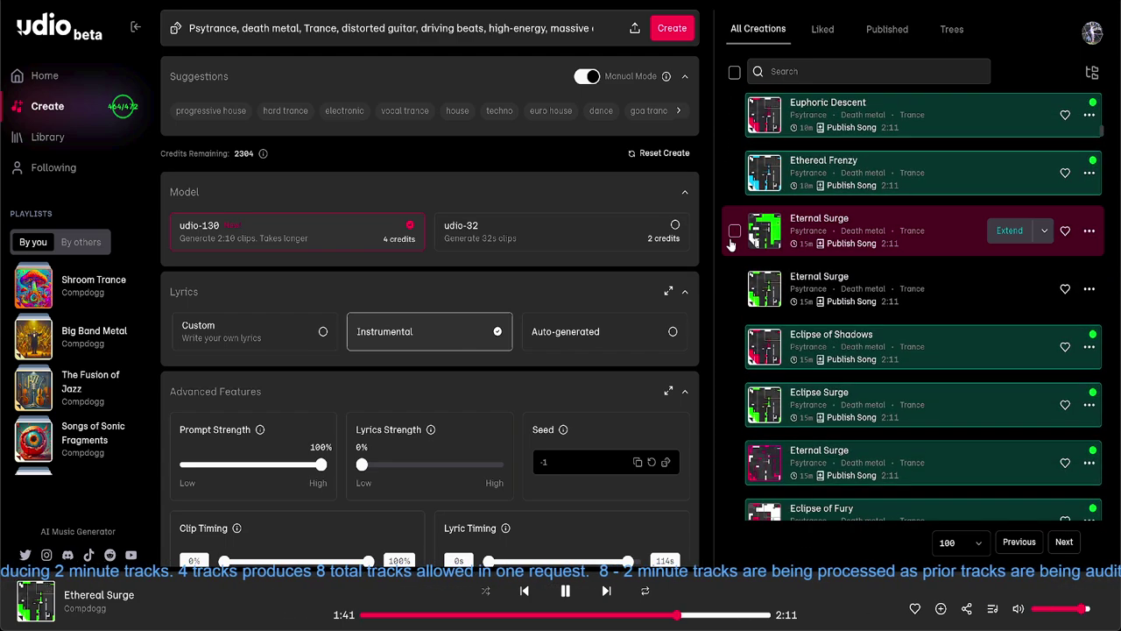
{"action": "scroll", "coordinate": [733, 244], "scroll_direction": "down", "scroll_amount": 2}
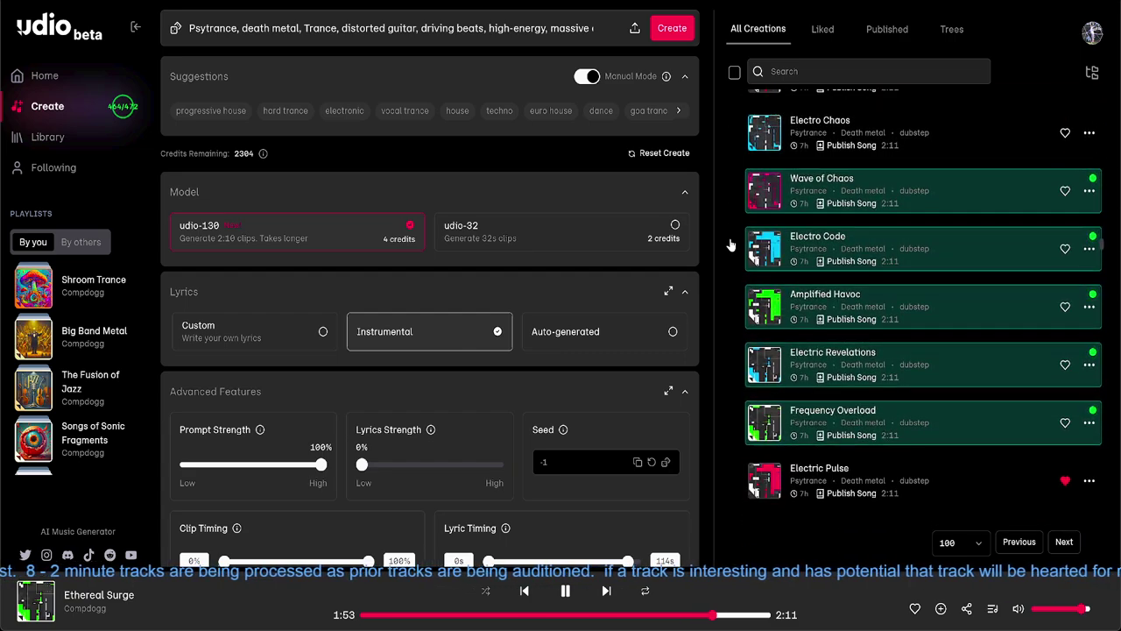
{"action": "scroll", "coordinate": [731, 244], "scroll_direction": "down", "scroll_amount": 3}
Return from the older dubstep tracks to the newest creations and locate the track now playing
{"action": "scroll", "coordinate": [729, 241], "scroll_direction": "up", "scroll_amount": 6}
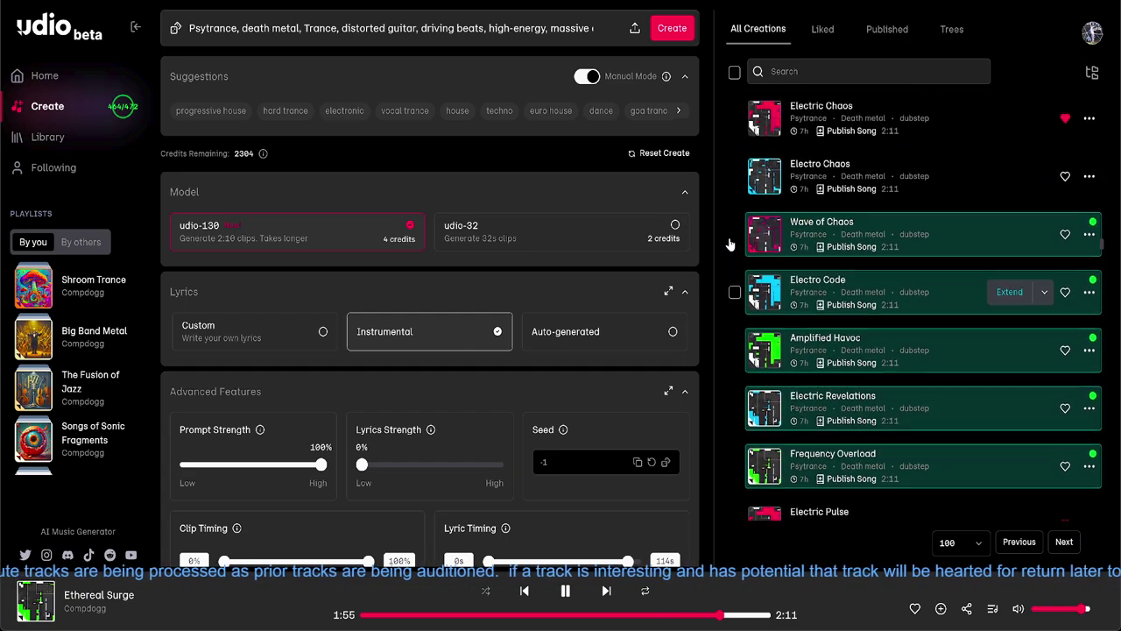
{"action": "scroll", "coordinate": [728, 237], "scroll_direction": "up", "scroll_amount": 15}
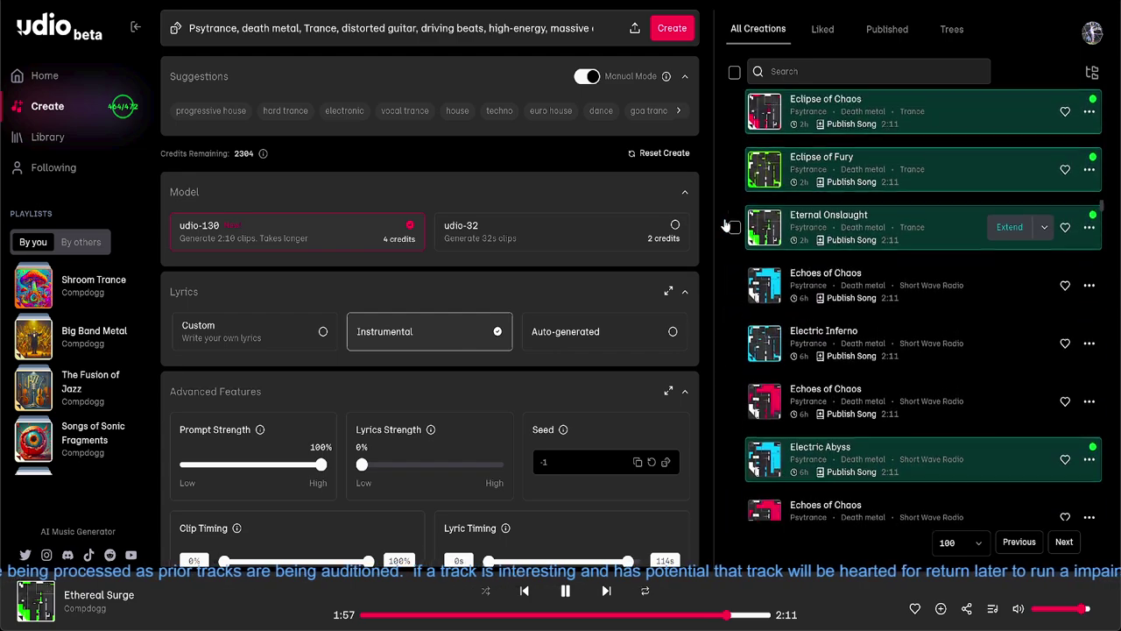
{"action": "scroll", "coordinate": [726, 226], "scroll_direction": "up", "scroll_amount": 10}
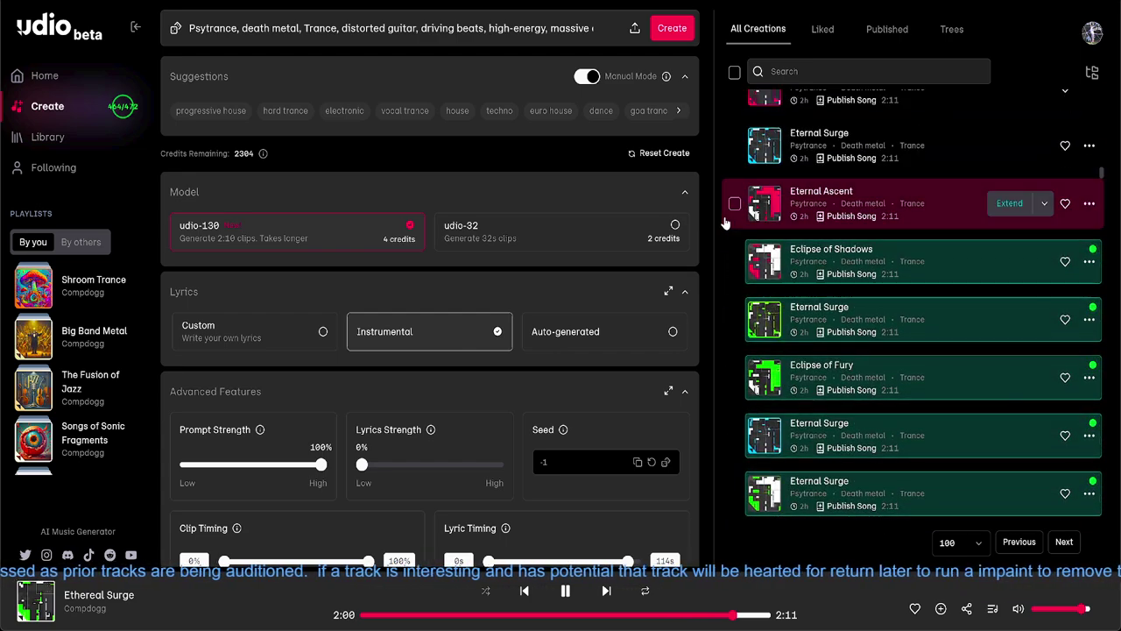
{"action": "scroll", "coordinate": [725, 224], "scroll_direction": "up", "scroll_amount": 10}
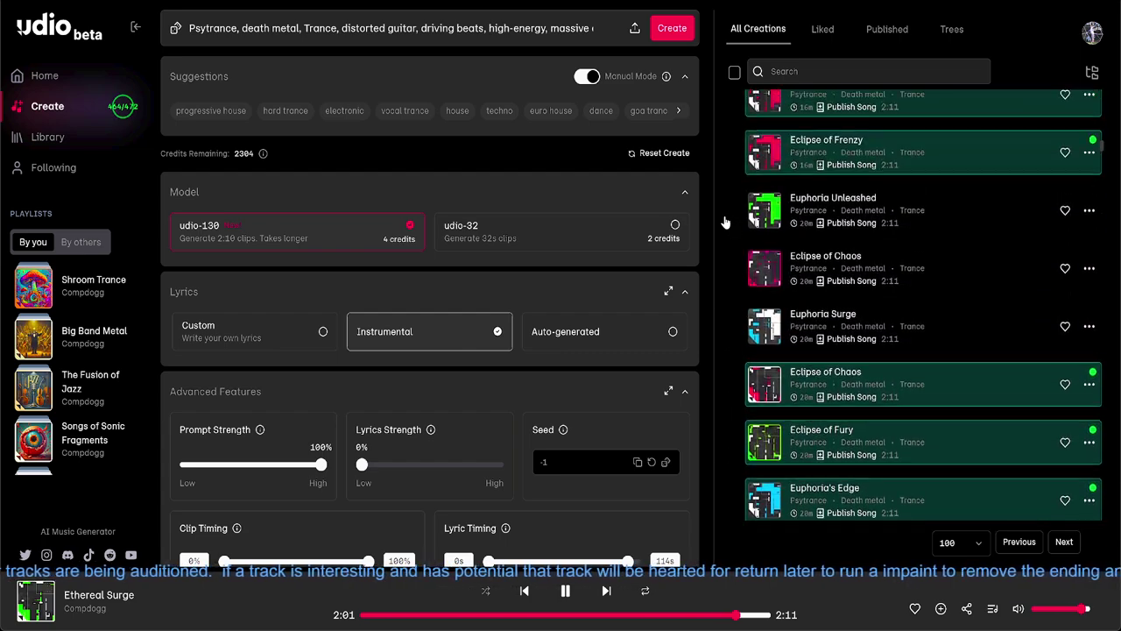
{"action": "scroll", "coordinate": [726, 223], "scroll_direction": "up", "scroll_amount": 10}
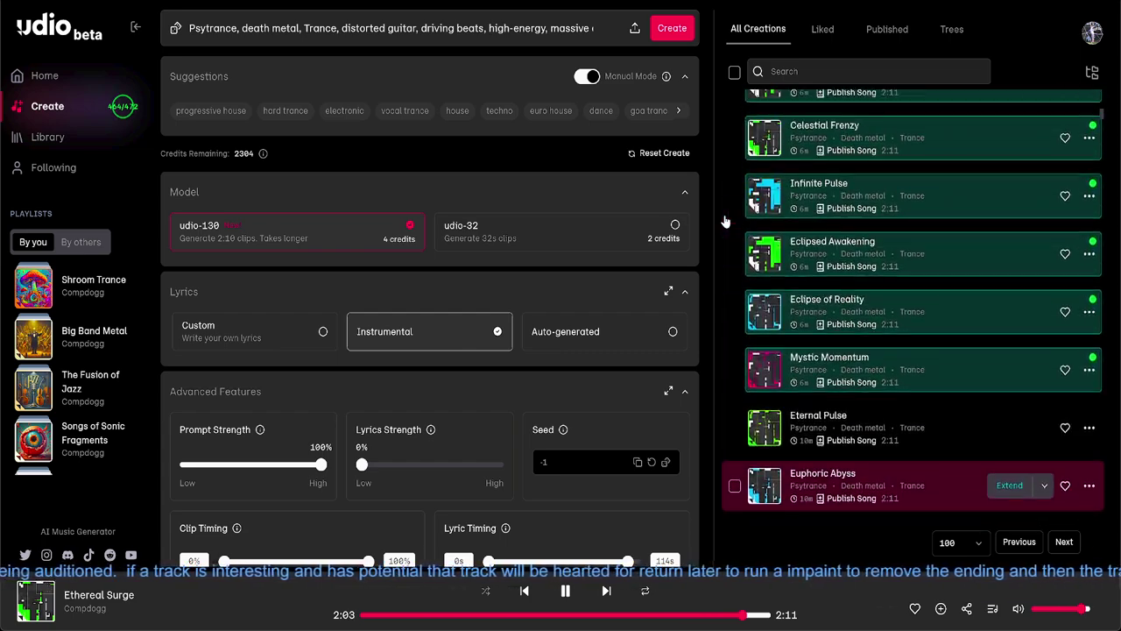
{"action": "scroll", "coordinate": [725, 223], "scroll_direction": "up", "scroll_amount": 8}
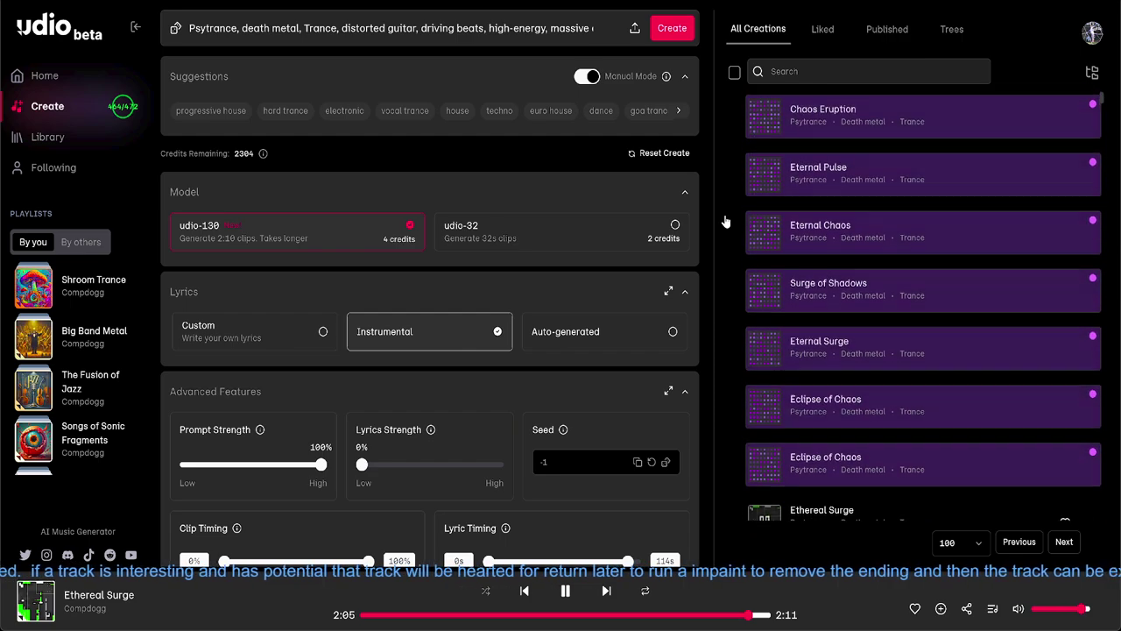
{"action": "scroll", "coordinate": [725, 224], "scroll_direction": "down", "scroll_amount": 3}
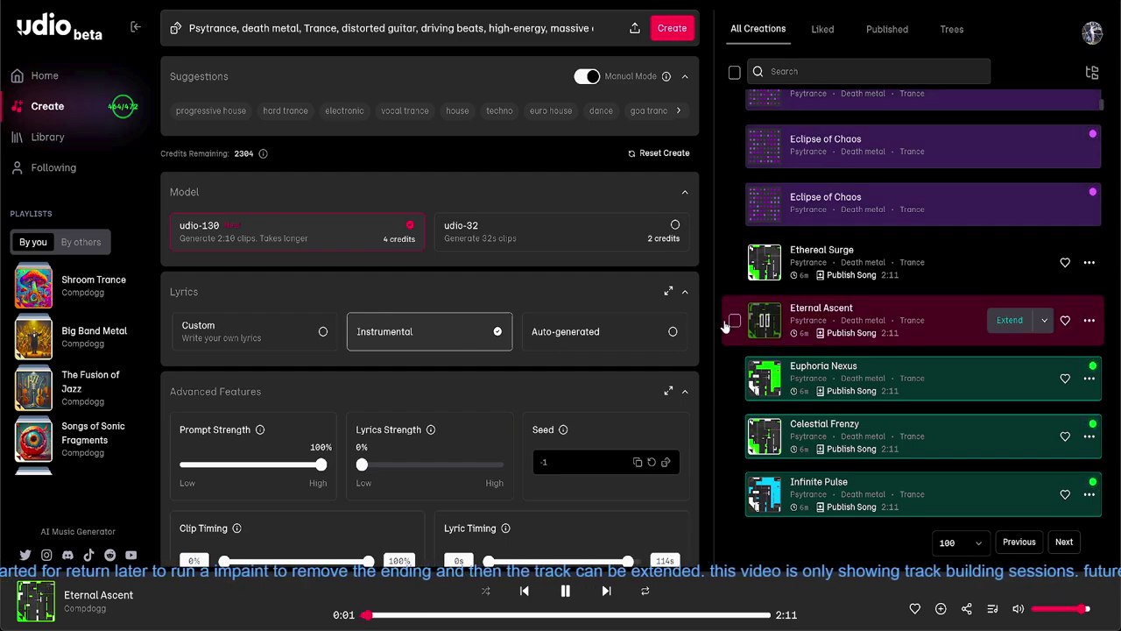
Monitor the creations list for the progress of the queued distorted guitar tracks while the earlier batch keeps playing
{"action": "mouse_move", "coordinate": [832, 310]}
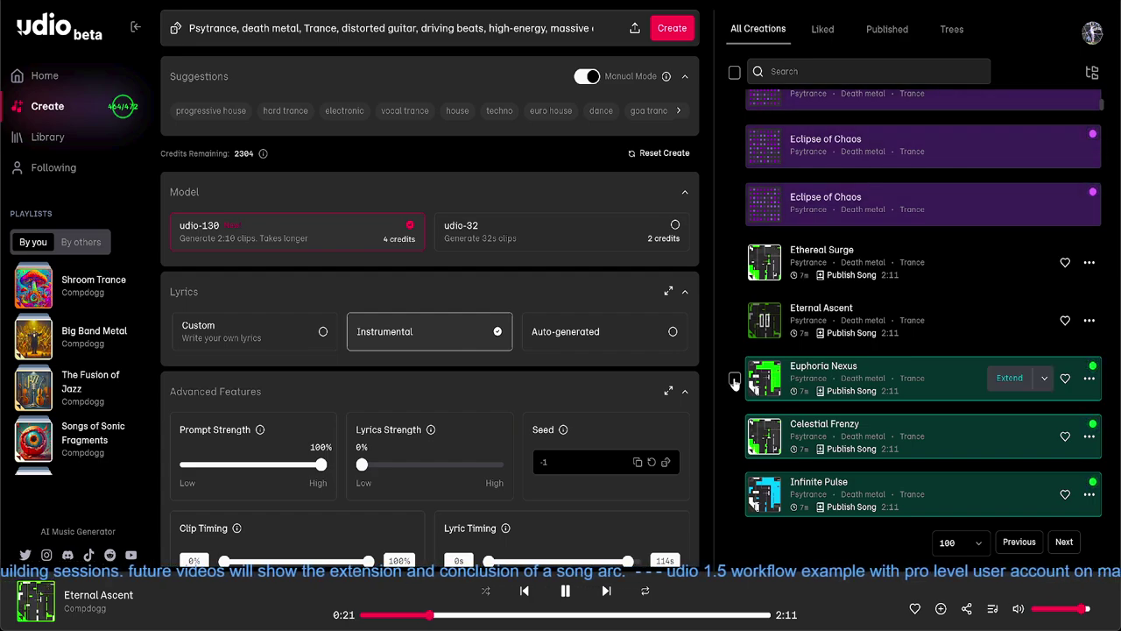
{"action": "mouse_move", "coordinate": [736, 346]}
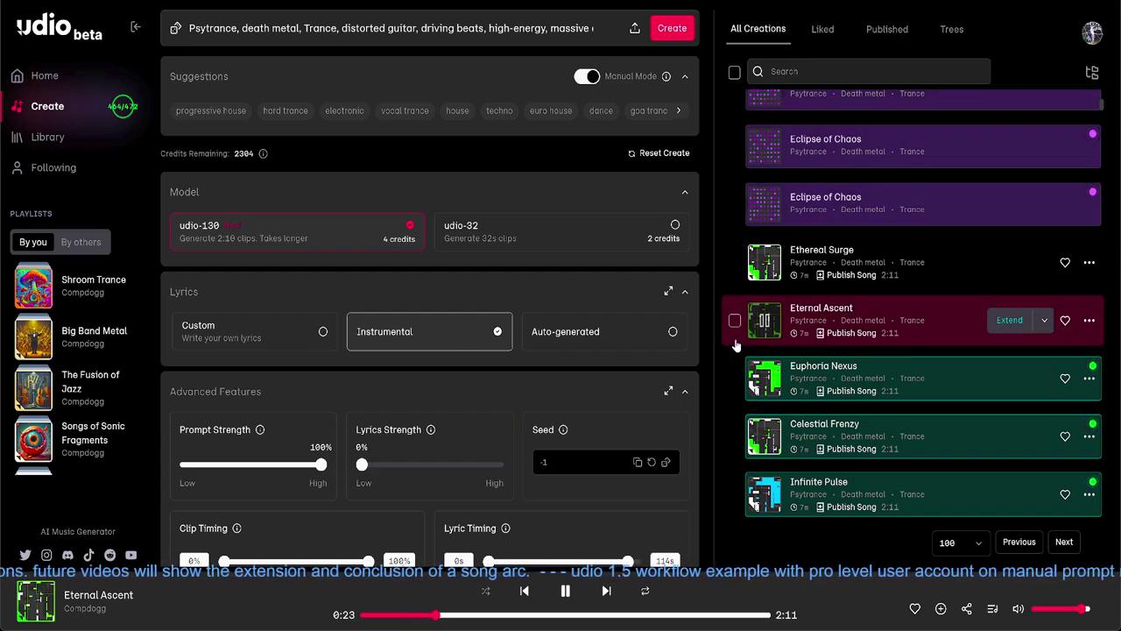
{"action": "mouse_move", "coordinate": [731, 382]}
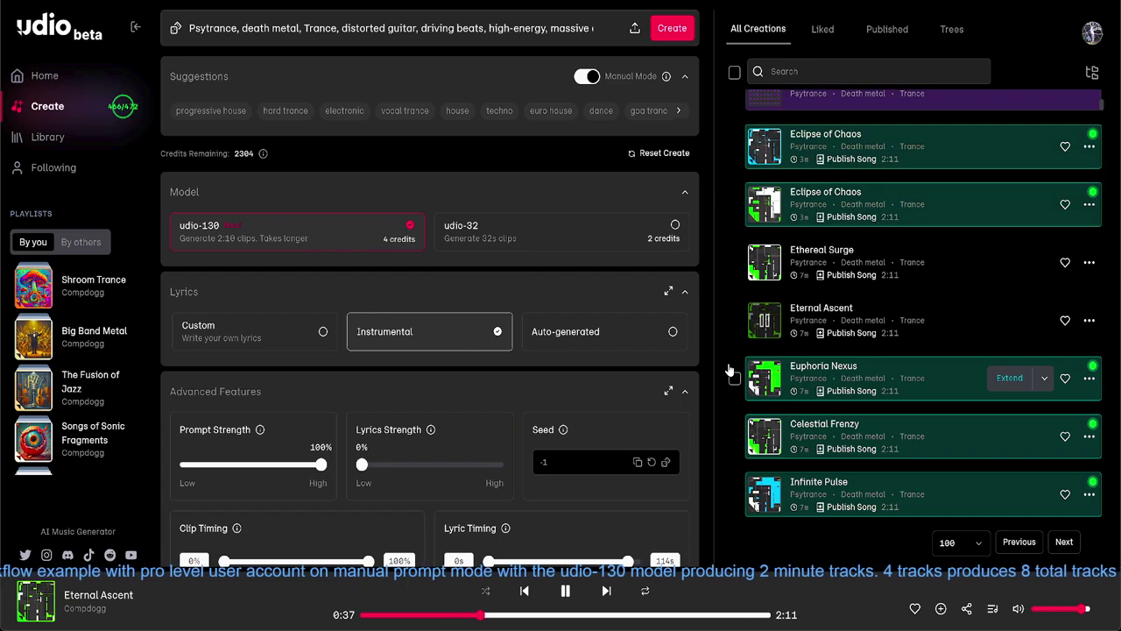
{"action": "scroll", "coordinate": [733, 233], "scroll_direction": "up", "scroll_amount": 2}
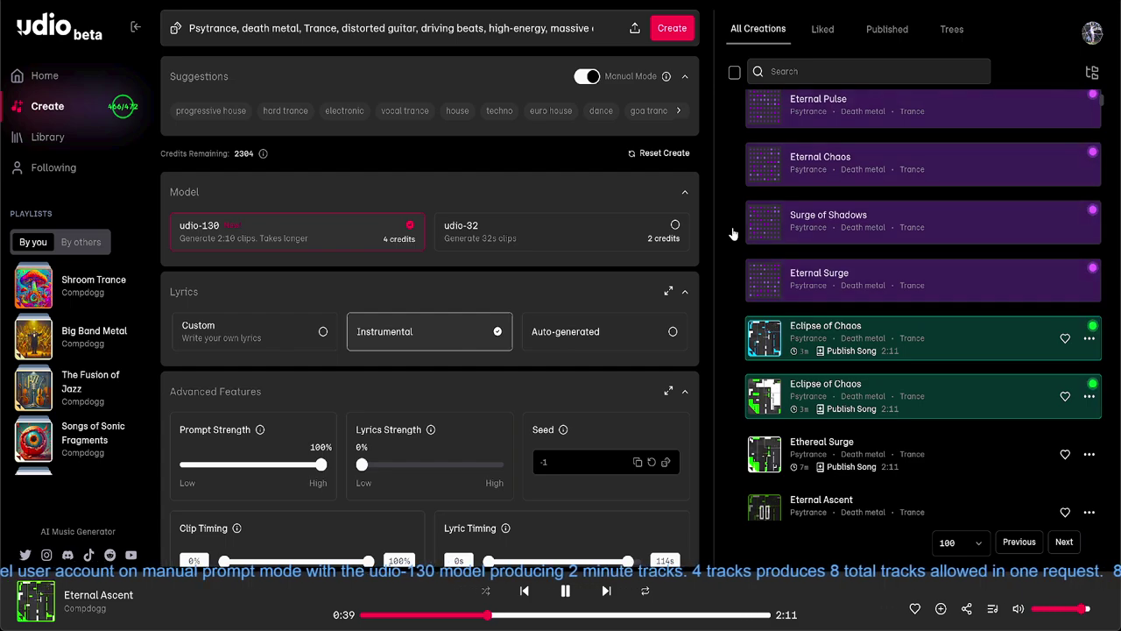
{"action": "scroll", "coordinate": [733, 229], "scroll_direction": "up", "scroll_amount": 1}
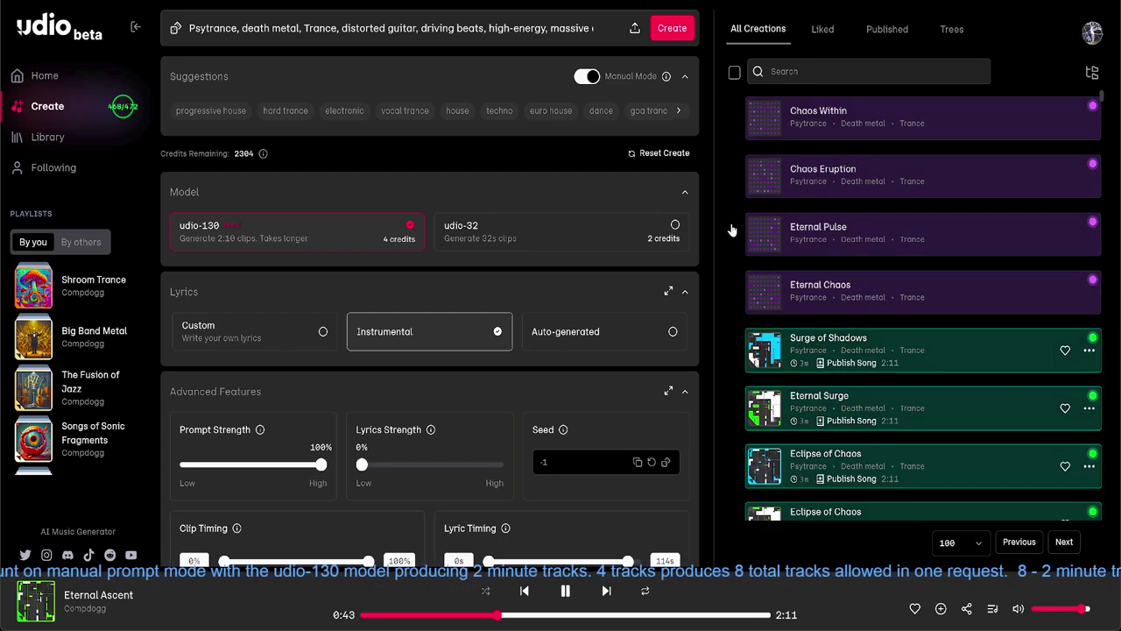
{"action": "scroll", "coordinate": [733, 230], "scroll_direction": "down", "scroll_amount": 2}
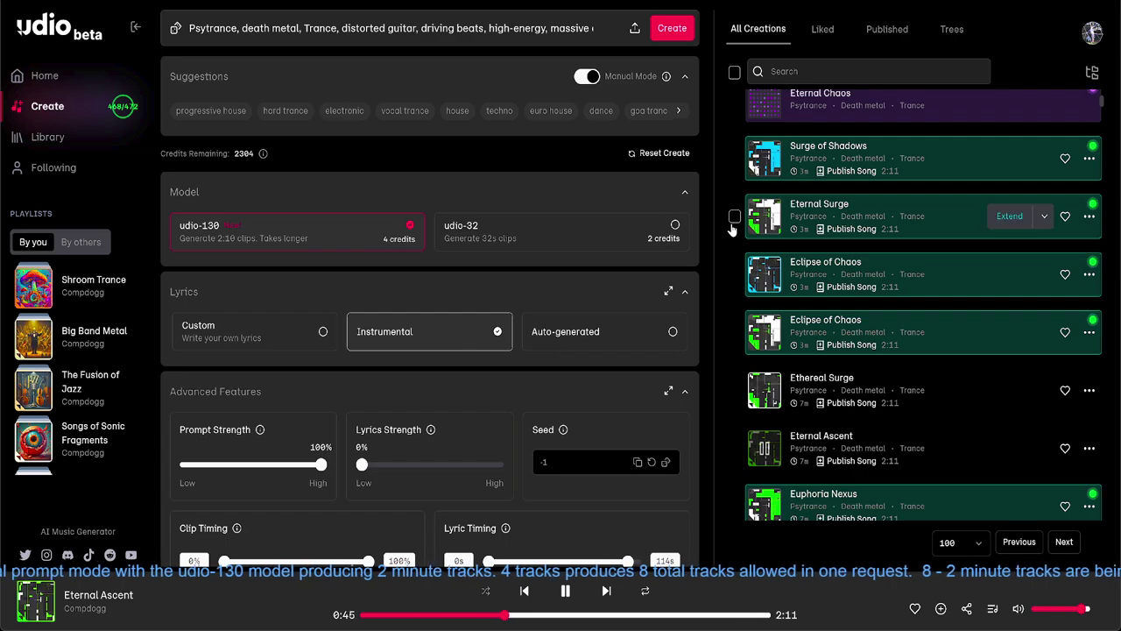
{"action": "scroll", "coordinate": [733, 229], "scroll_direction": "up", "scroll_amount": 1}
{"action": "scroll", "coordinate": [734, 230], "scroll_direction": "up", "scroll_amount": 1}
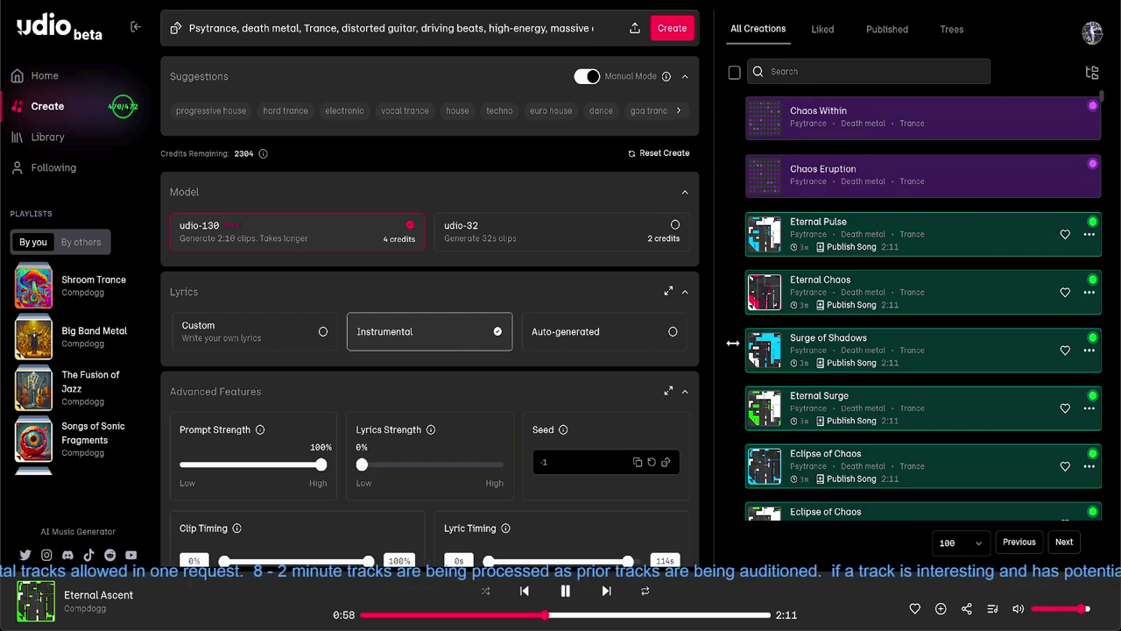
{"action": "scroll", "coordinate": [736, 354], "scroll_direction": "down", "scroll_amount": 3}
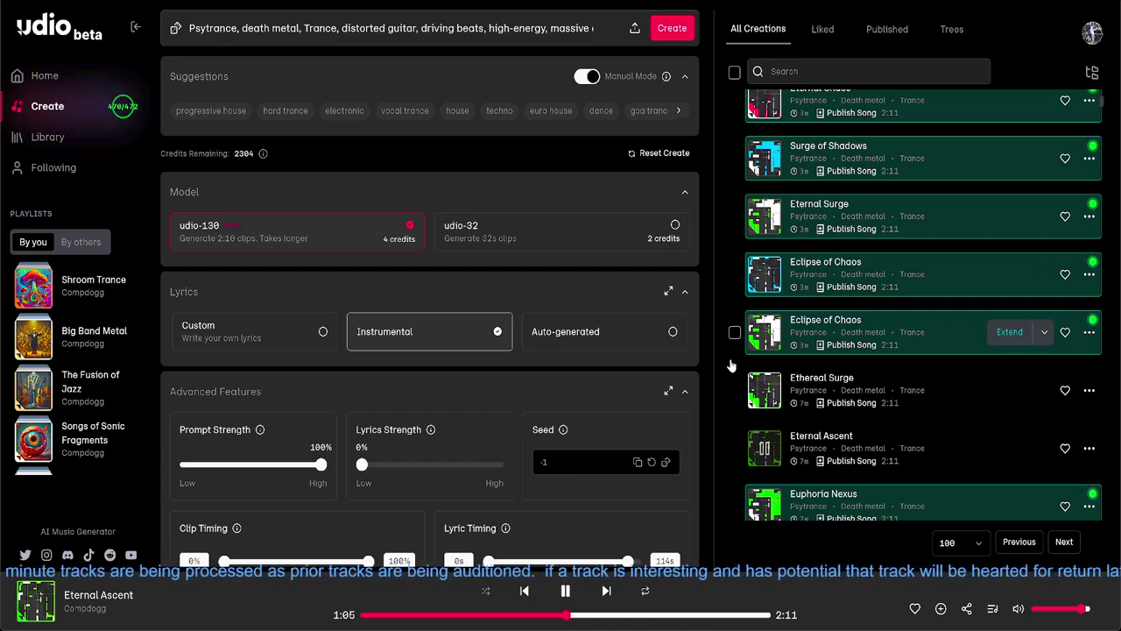
{"action": "scroll", "coordinate": [732, 365], "scroll_direction": "down", "scroll_amount": 1}
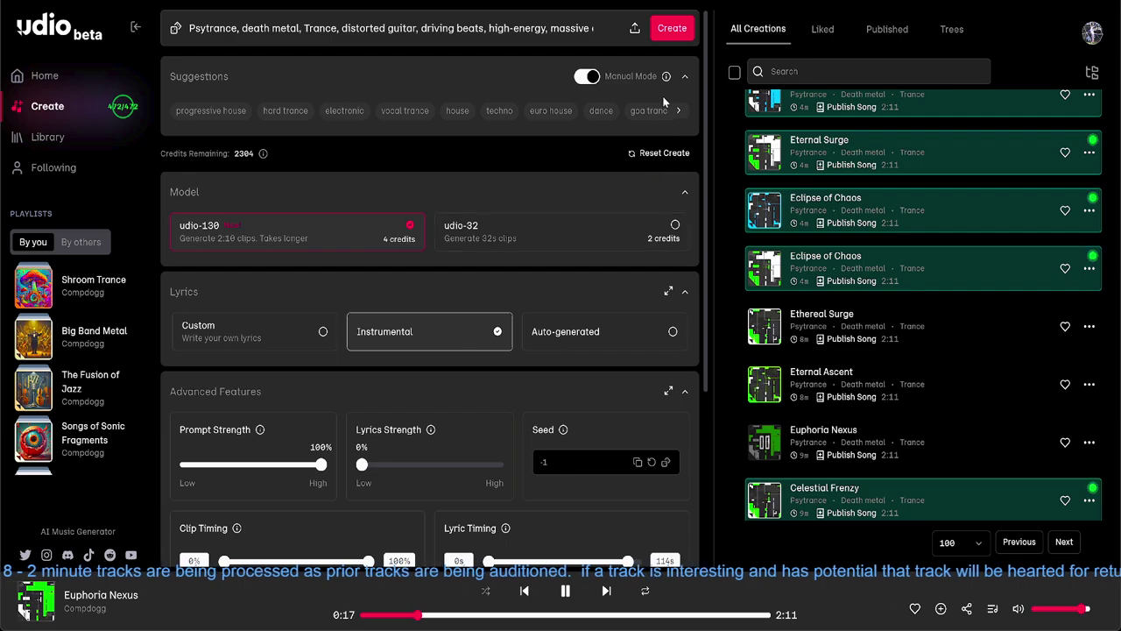
{"action": "mouse_move", "coordinate": [755, 424]}
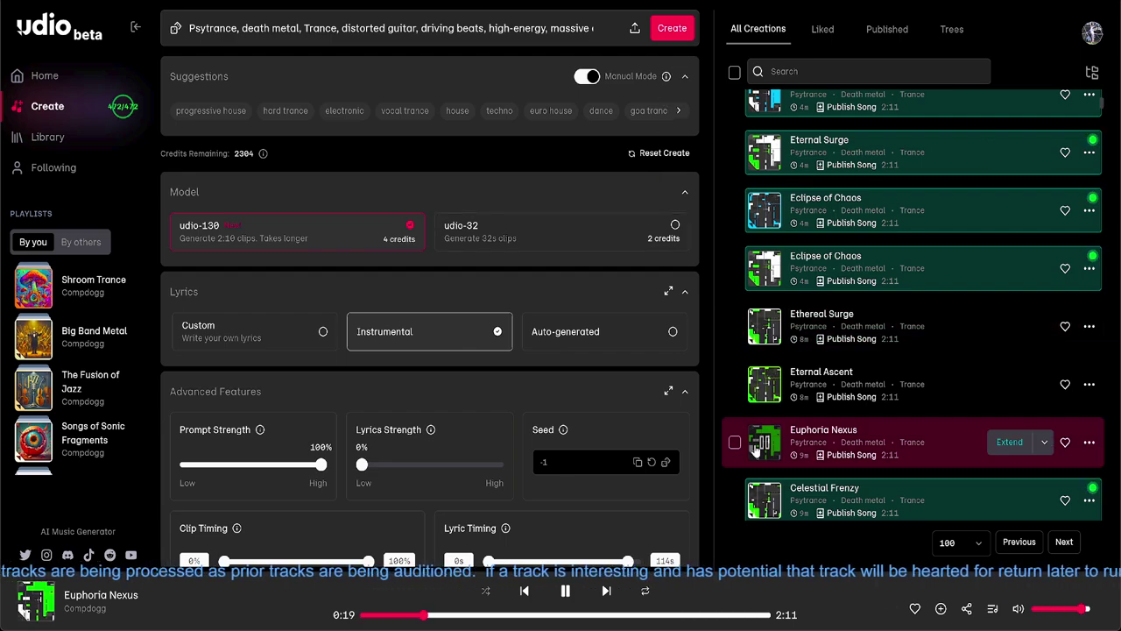
{"action": "scroll", "coordinate": [751, 305], "scroll_direction": "up", "scroll_amount": 3}
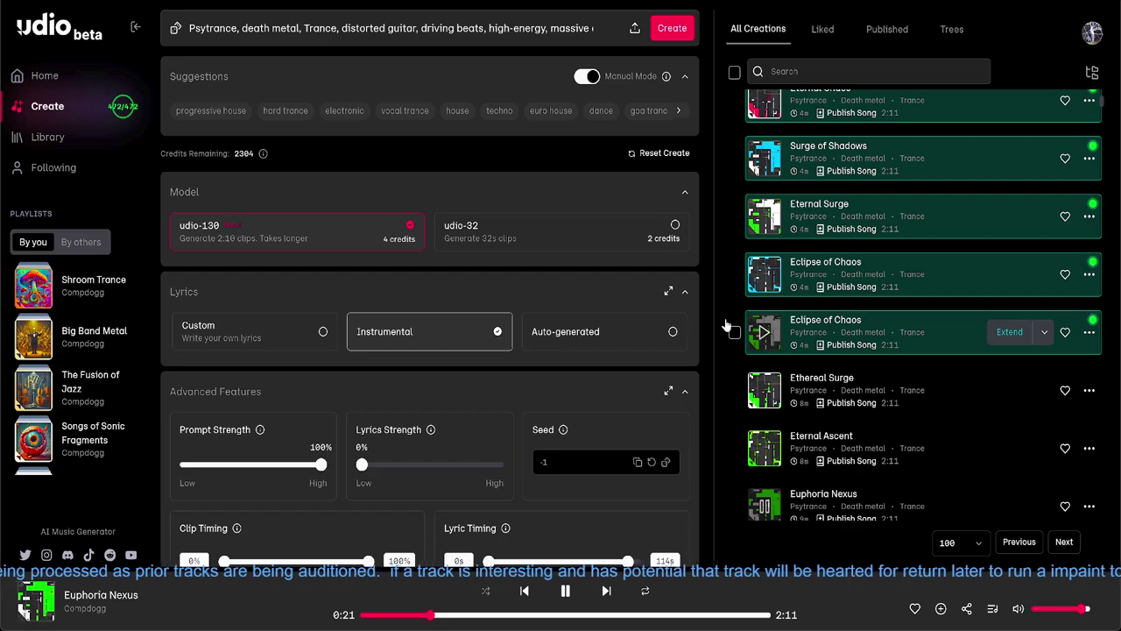
Return to the newest finished creations and play the track Chaos Within
{"action": "scroll", "coordinate": [749, 298], "scroll_direction": "up", "scroll_amount": 1}
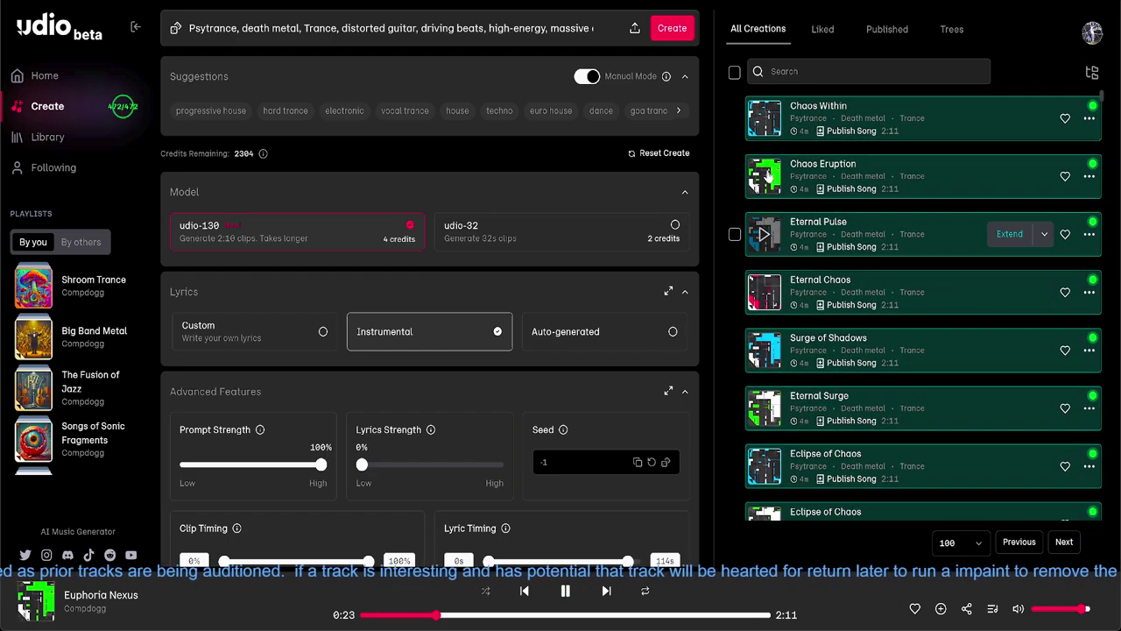
{"action": "left_click", "coordinate": [765, 125]}
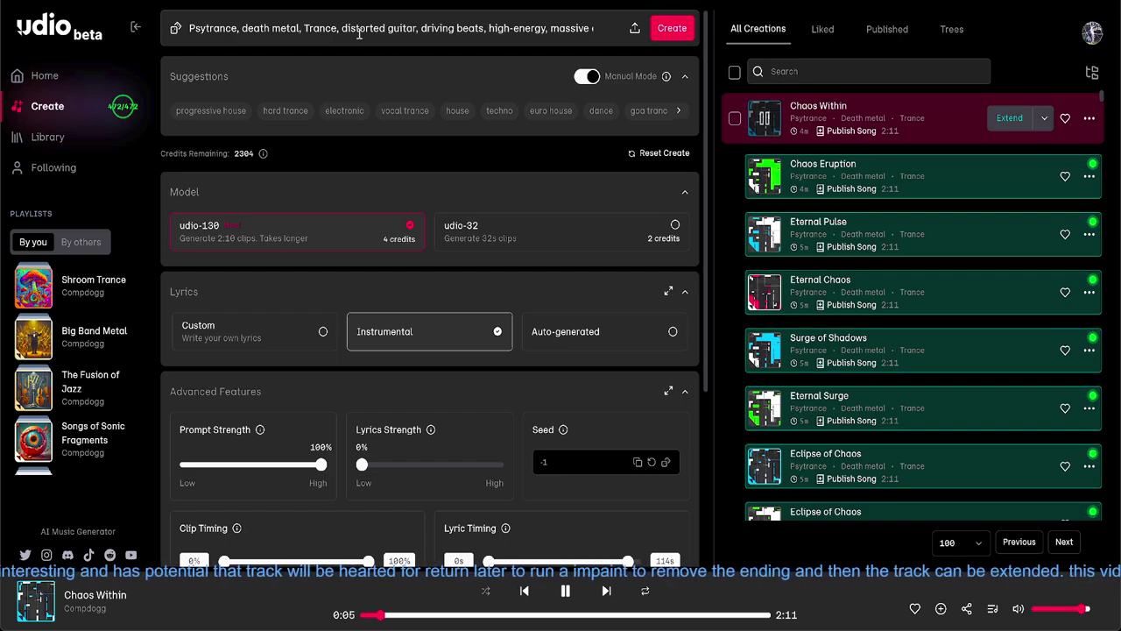
Replace "distorted guitar" with "Batá drum" in the prompt and queue four generation requests with udio-130 and instrumental lyrics
{"action": "left_click_drag", "start_coordinate": [342, 28], "coordinate": [424, 33]}
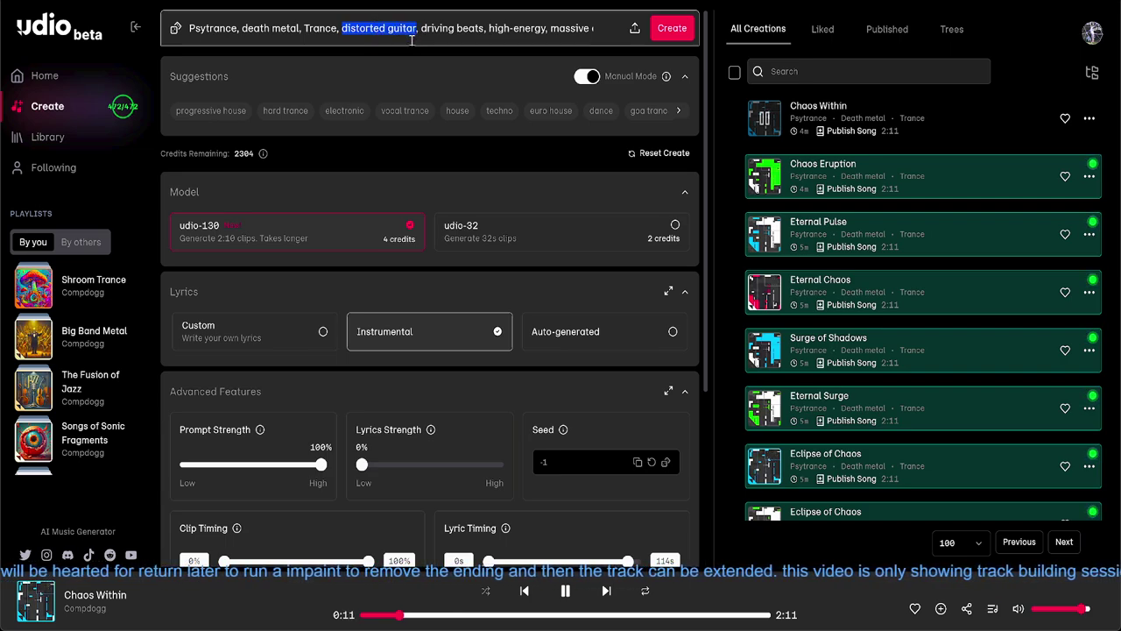
{"action": "type", "text": "Batá drum"}
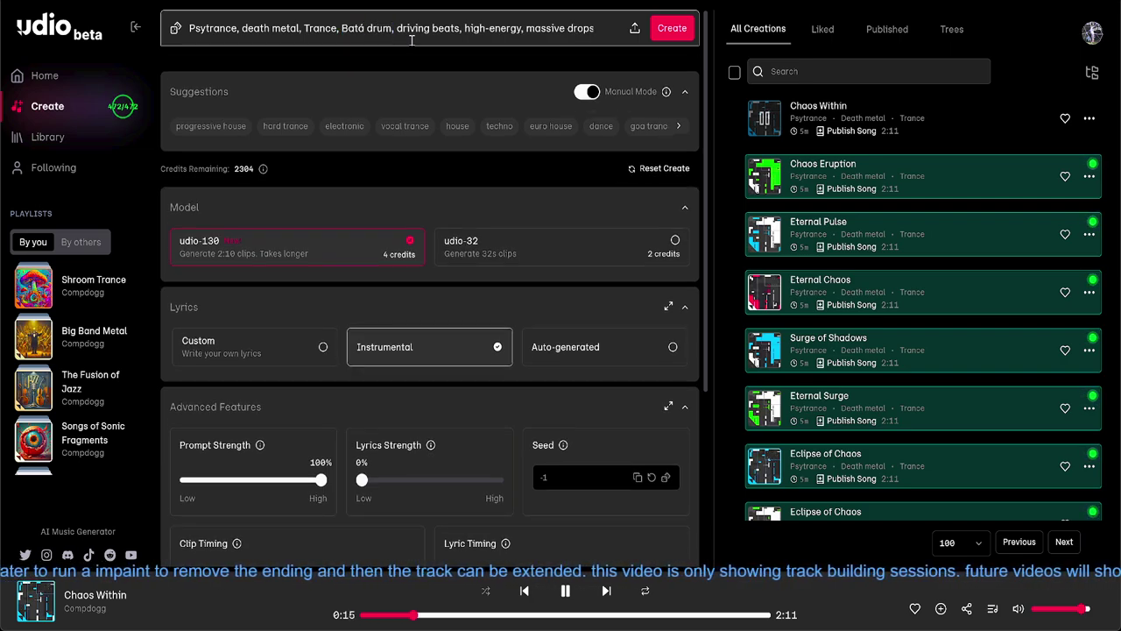
{"action": "left_click", "coordinate": [670, 31]}
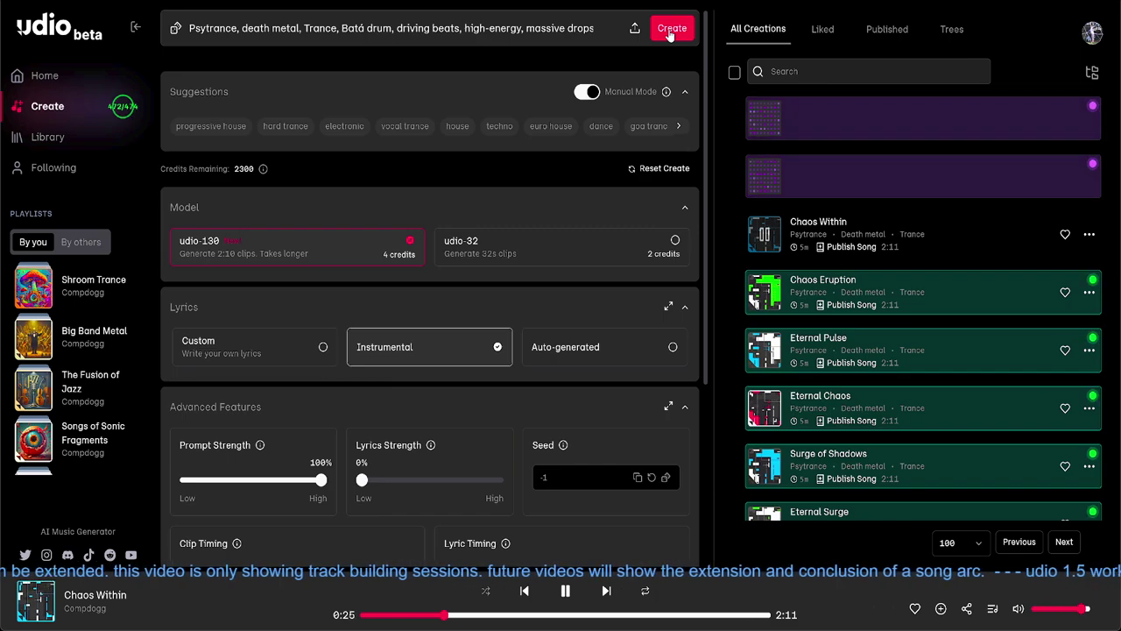
{"action": "left_click", "coordinate": [672, 33]}
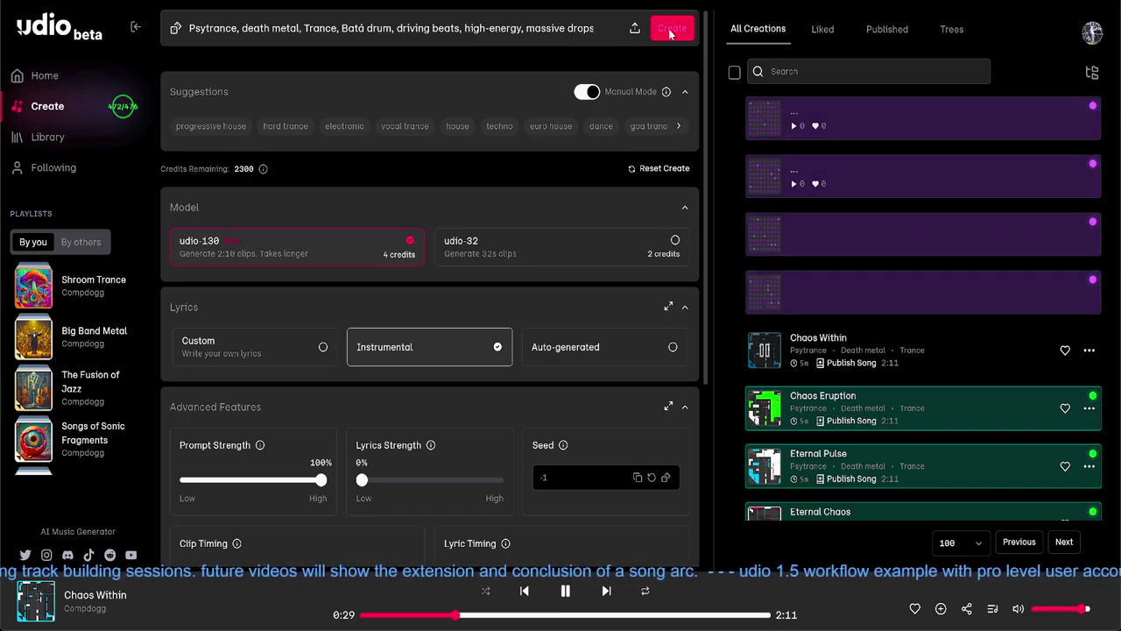
{"action": "left_click", "coordinate": [670, 31]}
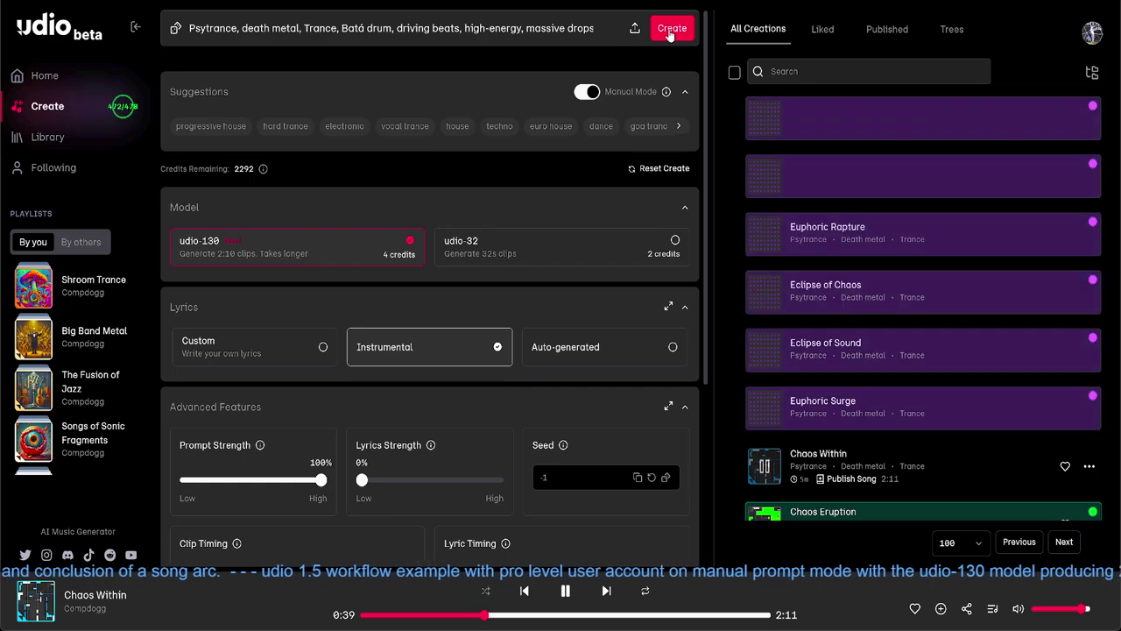
{"action": "left_click", "coordinate": [670, 29]}
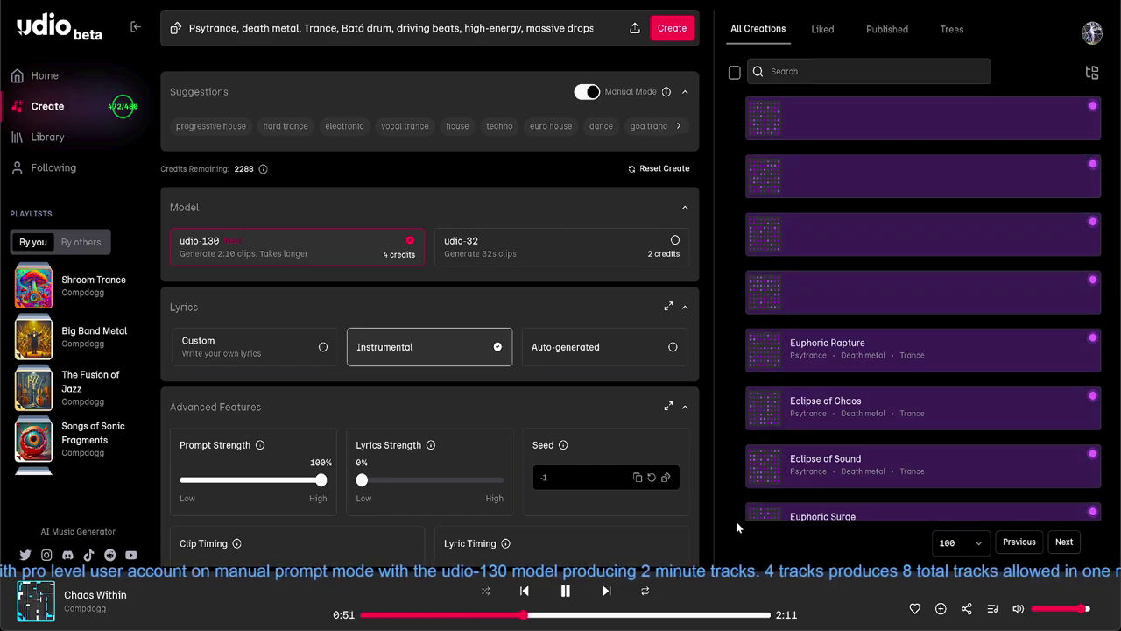
Locate the playing track Chaos Within below the queued tracks and view its prompt and tags
{"action": "scroll", "coordinate": [736, 520], "scroll_direction": "down", "scroll_amount": 1}
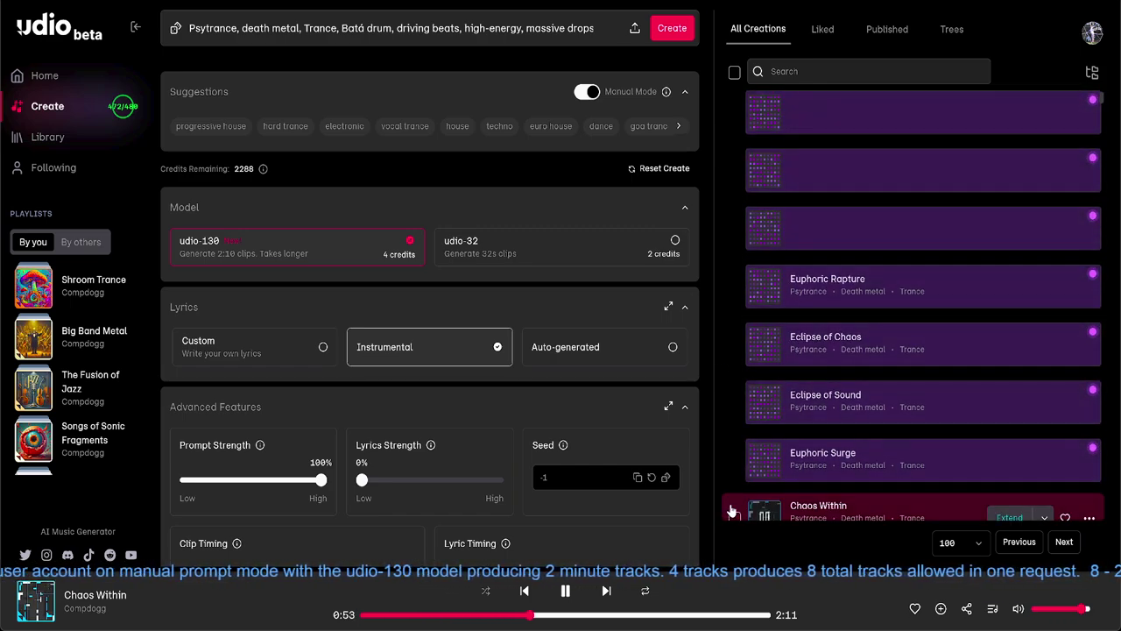
{"action": "scroll", "coordinate": [733, 512], "scroll_direction": "down", "scroll_amount": 1}
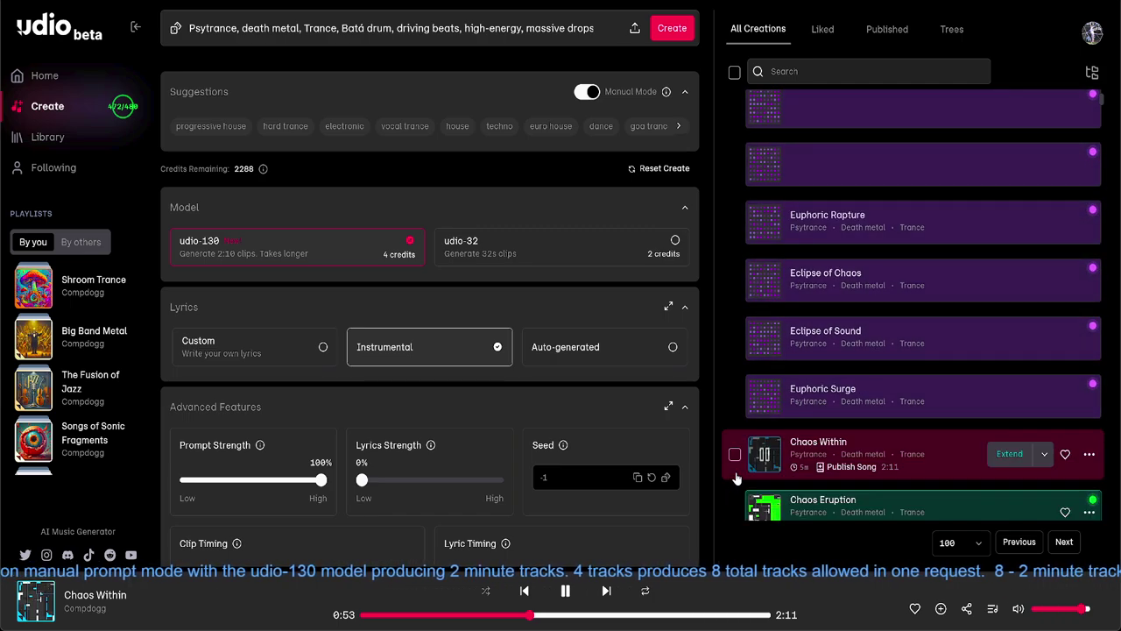
{"action": "scroll", "coordinate": [734, 491], "scroll_direction": "down", "scroll_amount": 2}
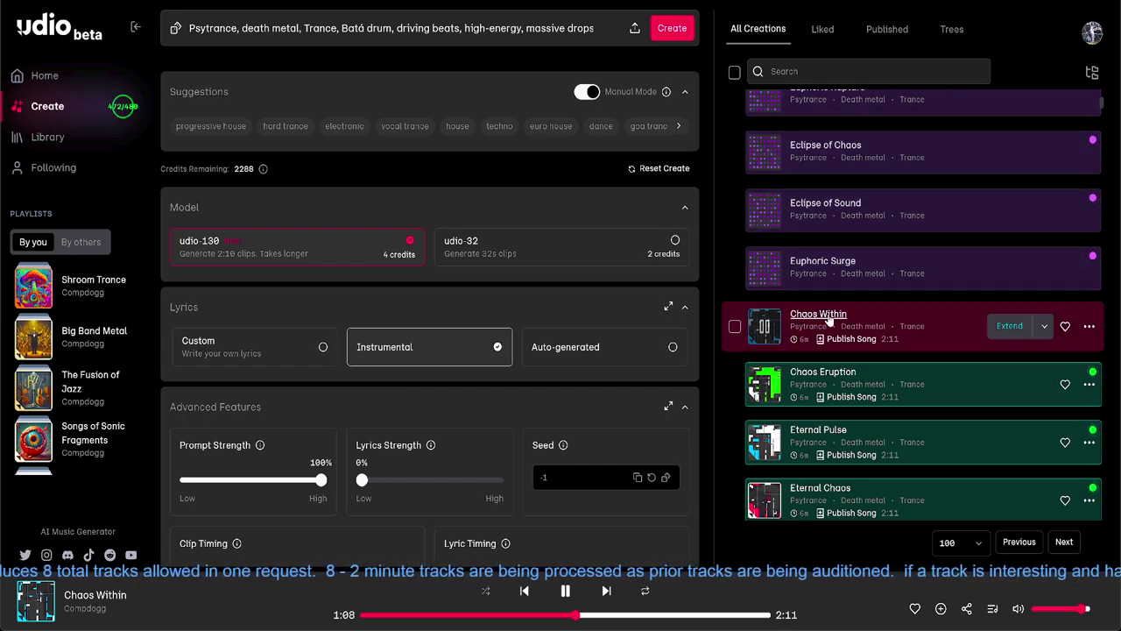
{"action": "mouse_move", "coordinate": [829, 320]}
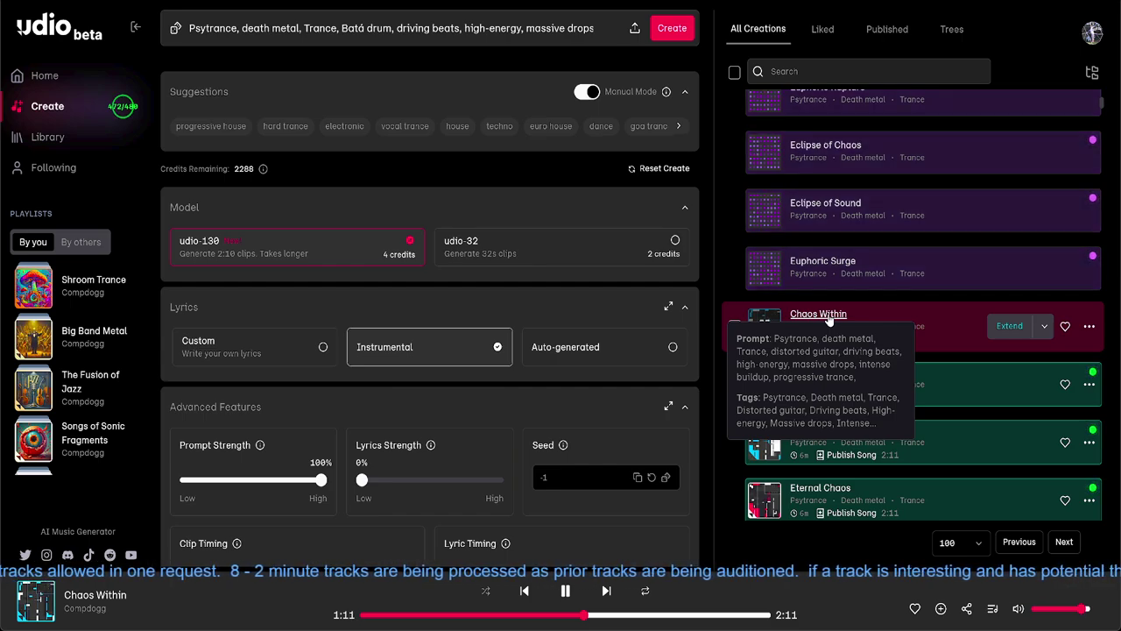